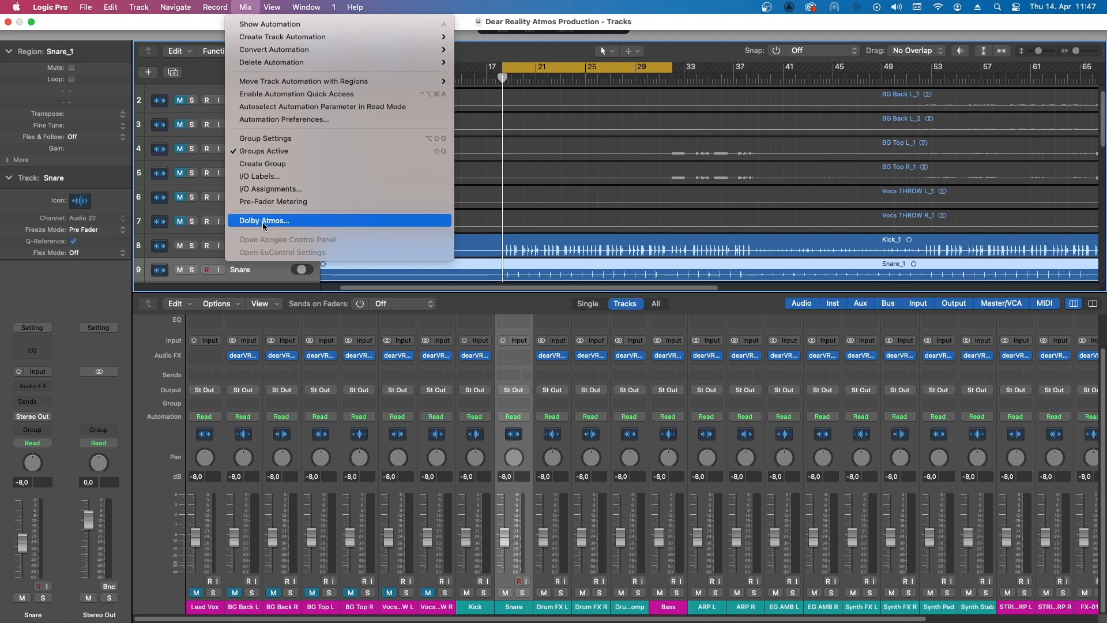
Set the project's spatial audio to Dolby Atmos, accept the conversion to 7.1.2 surround, and close the project settings.
click(264, 221)
click(469, 302)
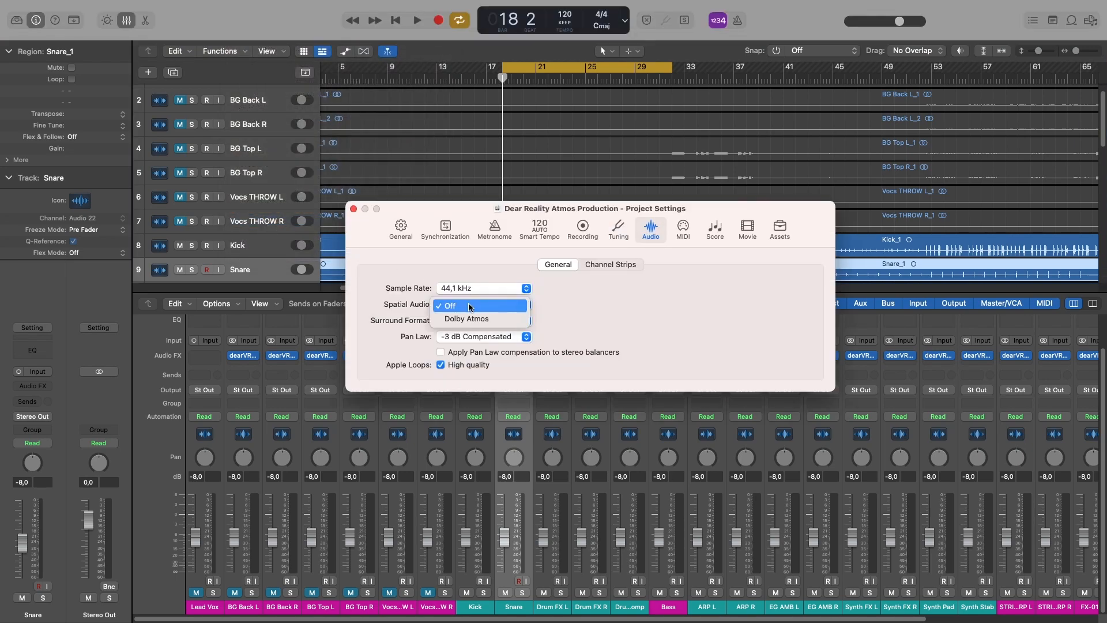
click(467, 317)
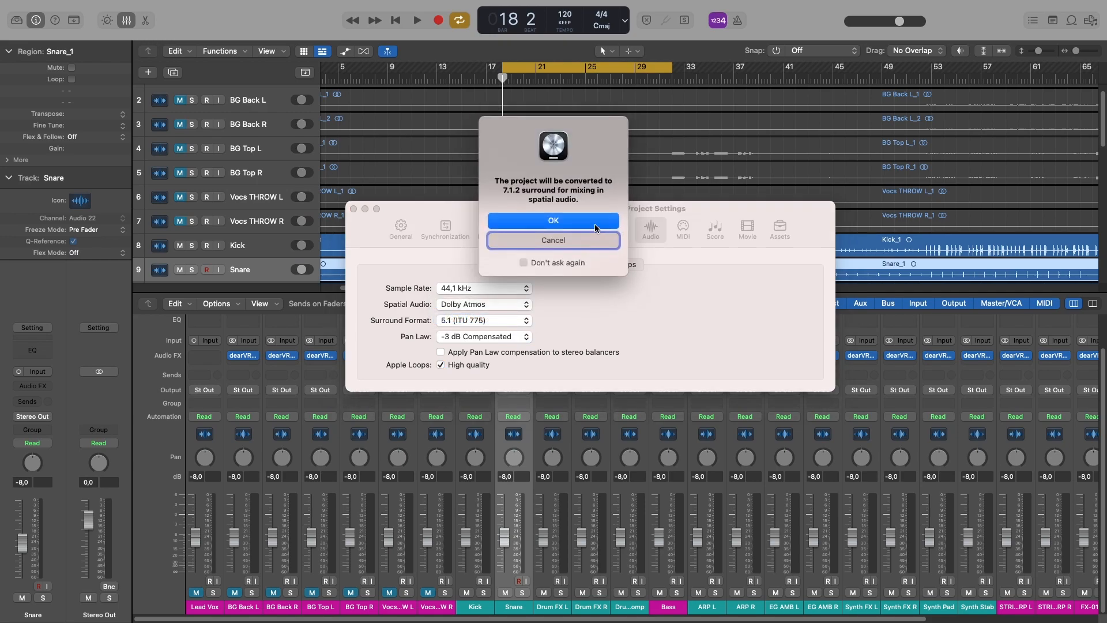
click(596, 222)
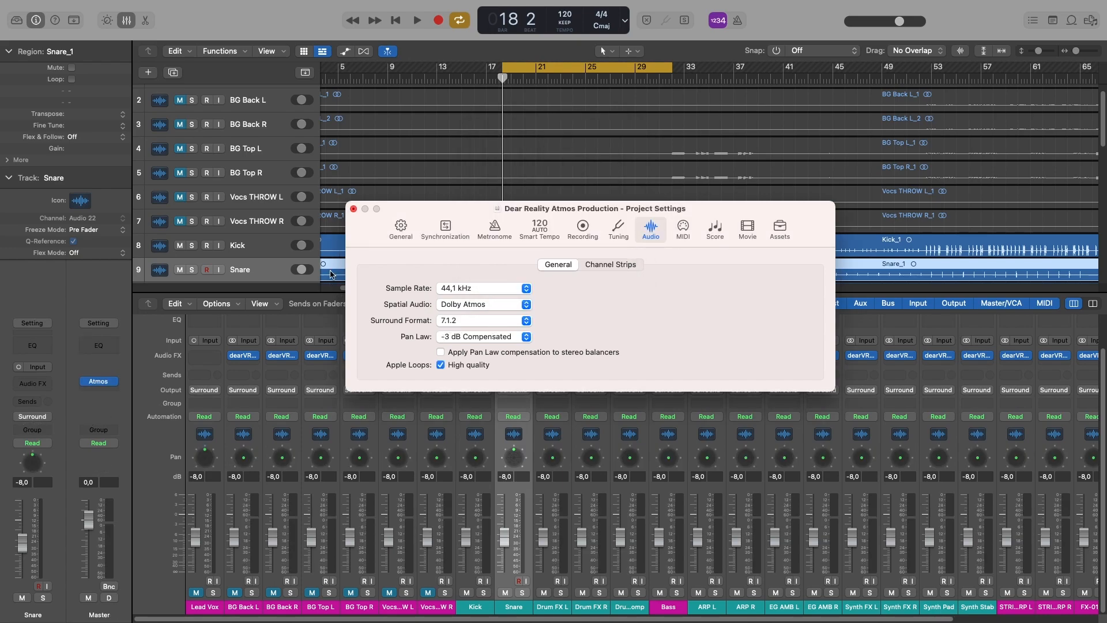
click(353, 210)
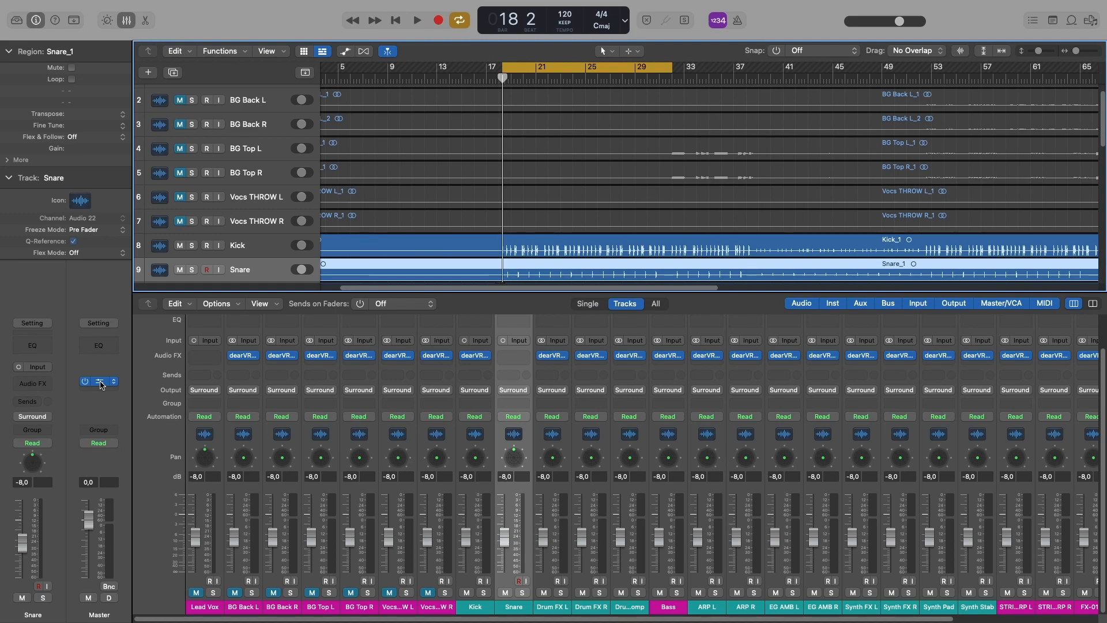
Open the Dolby Atmos plug-in on the master channel and examine its available monitoring formats.
click(100, 382)
drag(680, 148, 485, 9)
click(409, 75)
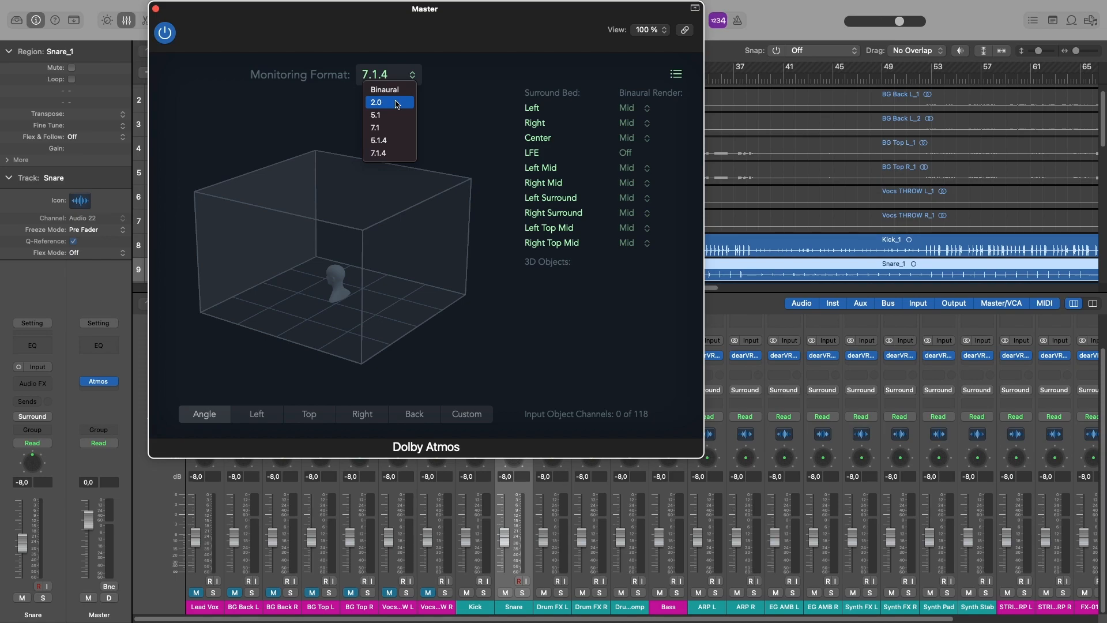
Insert dearVR MONITOR in 7.1.4 after the Atmos plug-in on the master channel and arrange its window.
click(107, 390)
mouse_move(140, 432)
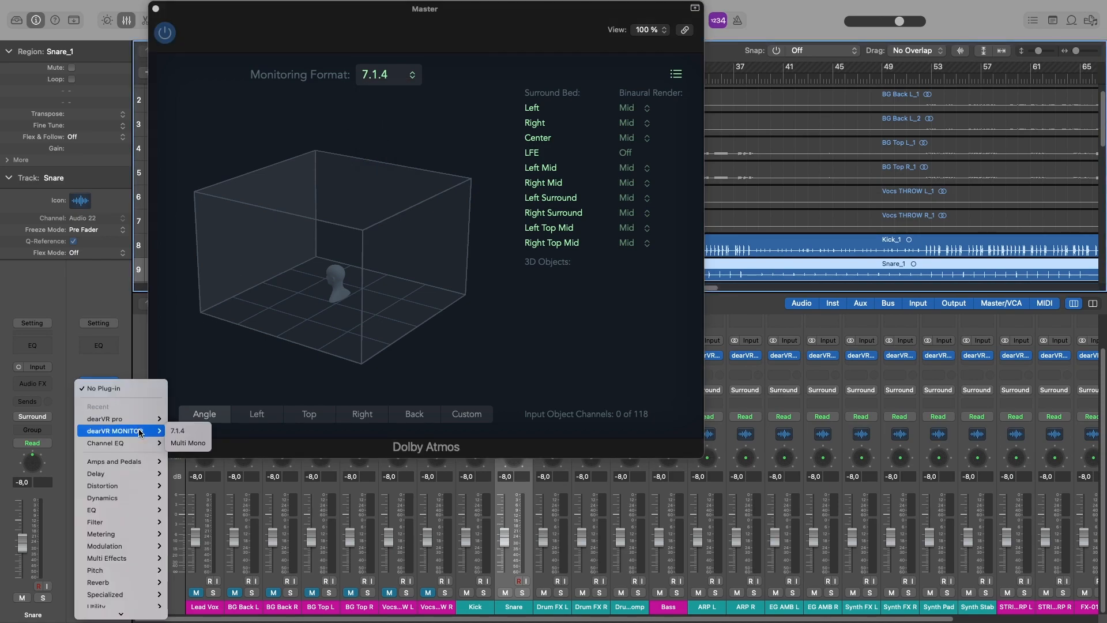
click(176, 431)
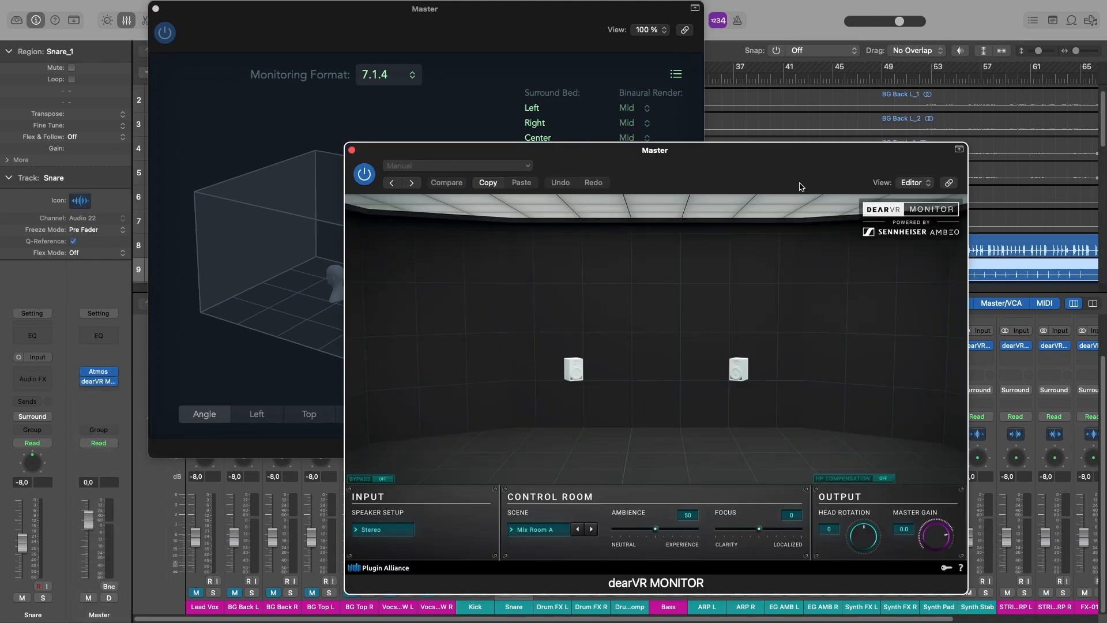
drag(741, 161, 867, 27)
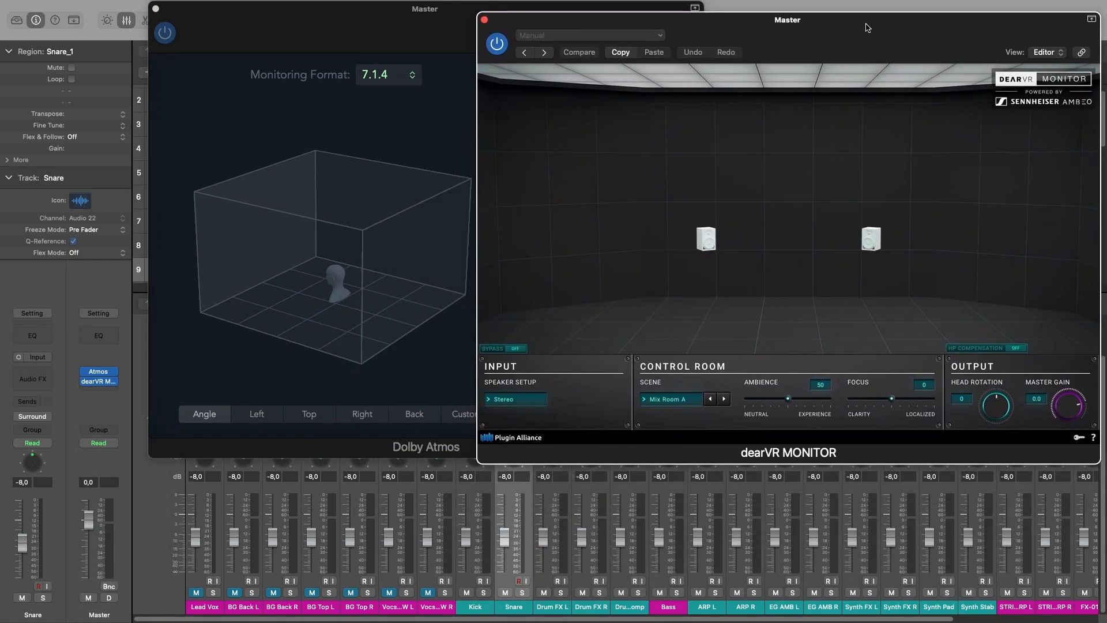
Choose 7.1.4 as the Dolby Atmos plug-in's monitoring format and close its window.
click(520, 404)
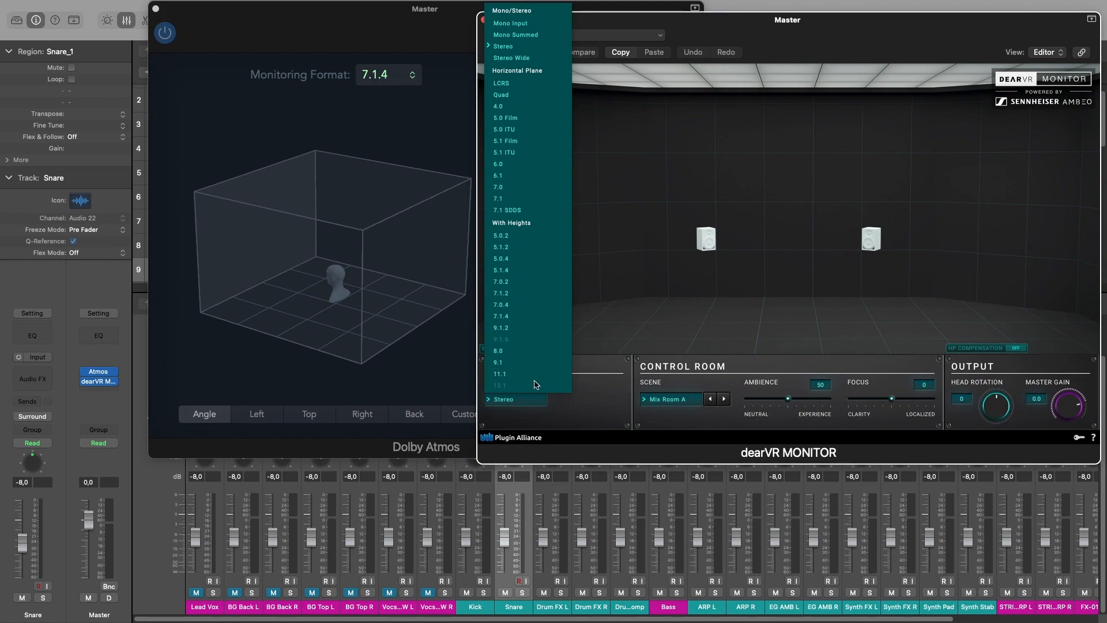
click(552, 413)
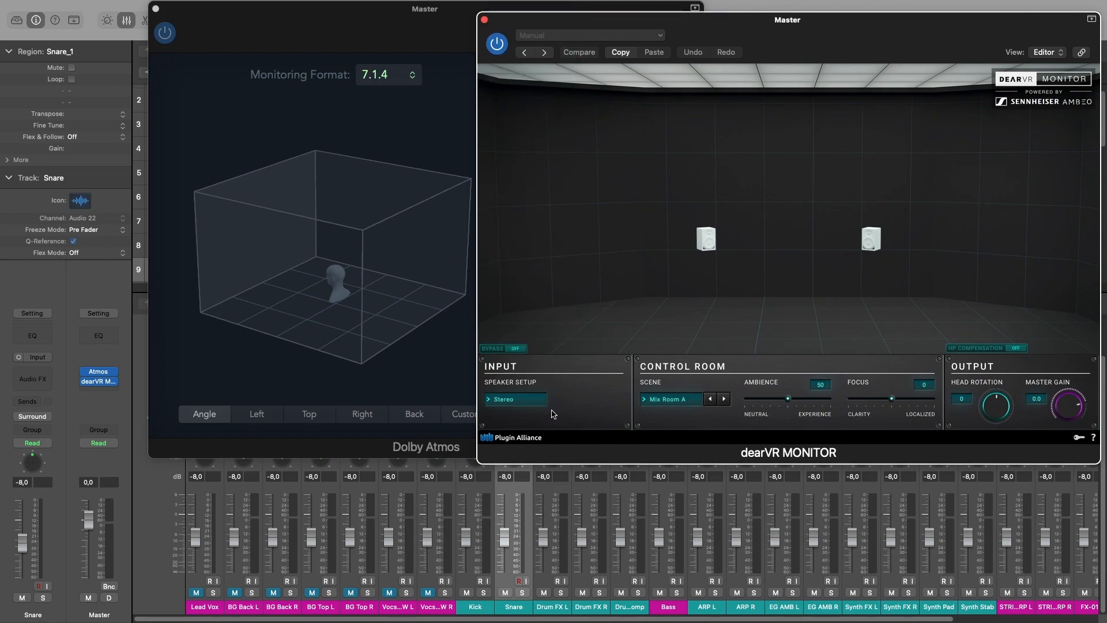
click(402, 75)
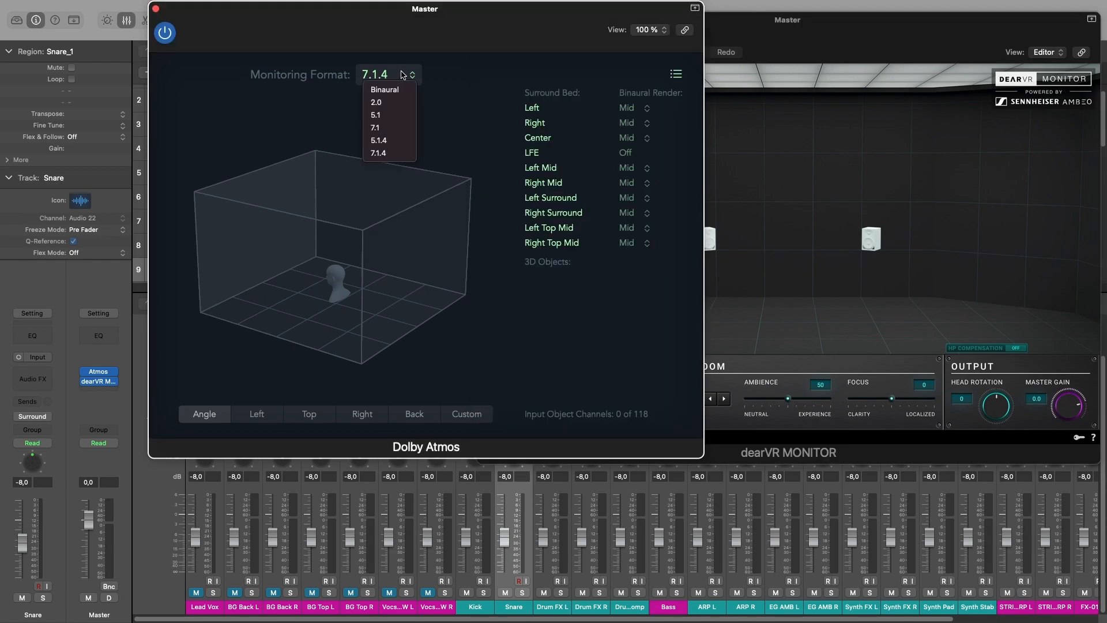
click(396, 154)
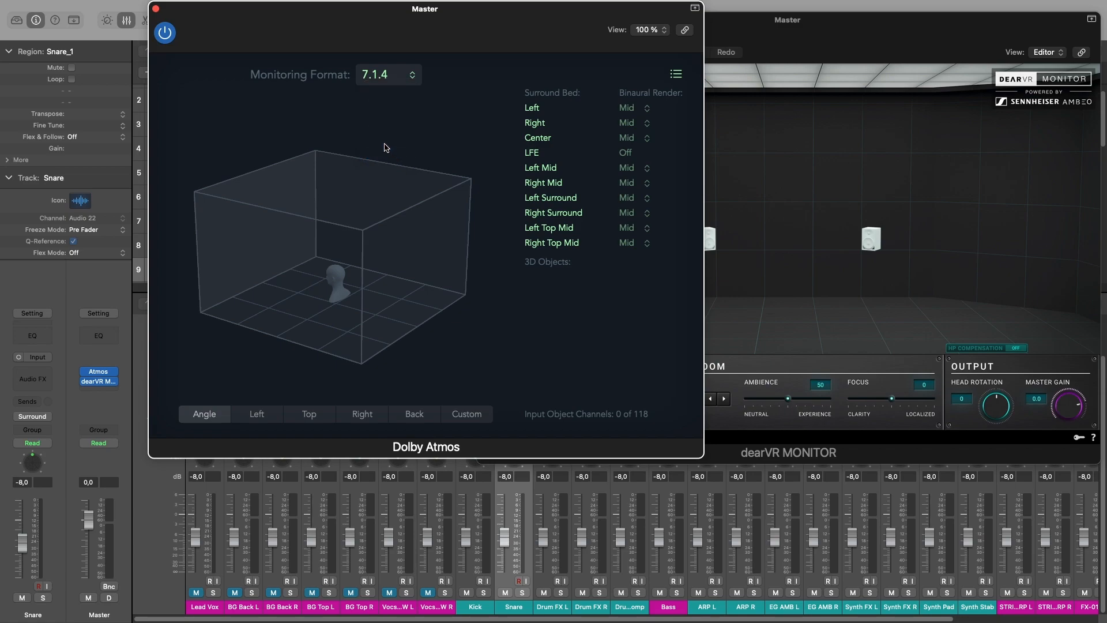
click(155, 9)
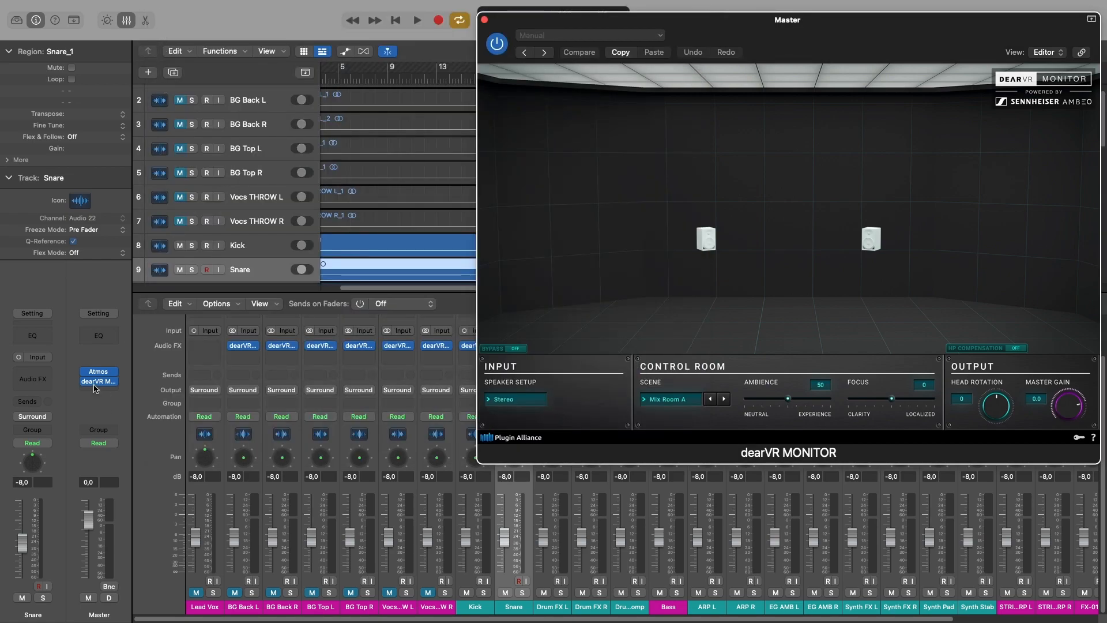
Set dearVR MONITOR's input speaker setup to 7.1.4 and move its window toward the middle of the screen.
click(537, 402)
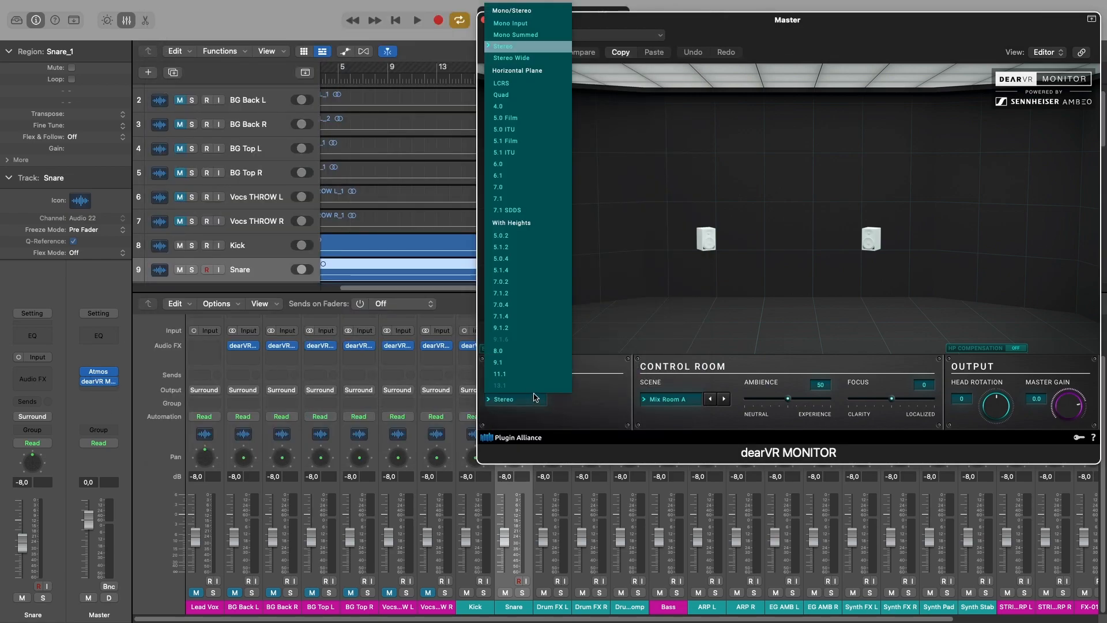
click(519, 316)
drag(741, 21, 547, 29)
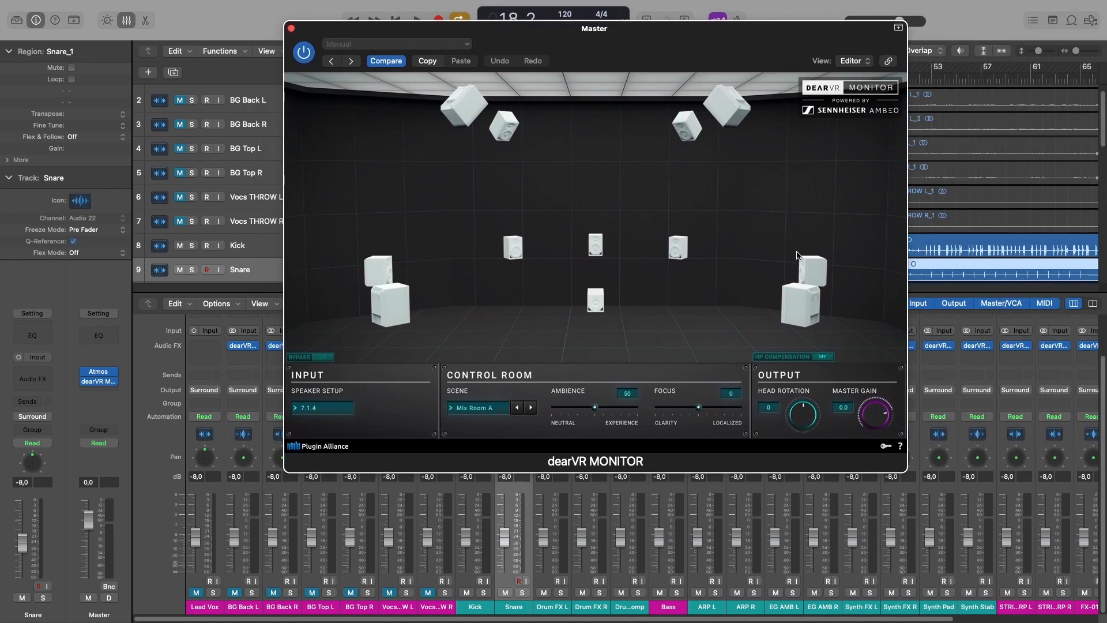
Play the project through dearVR MONITOR while trying out the output head rotation control.
key(space)
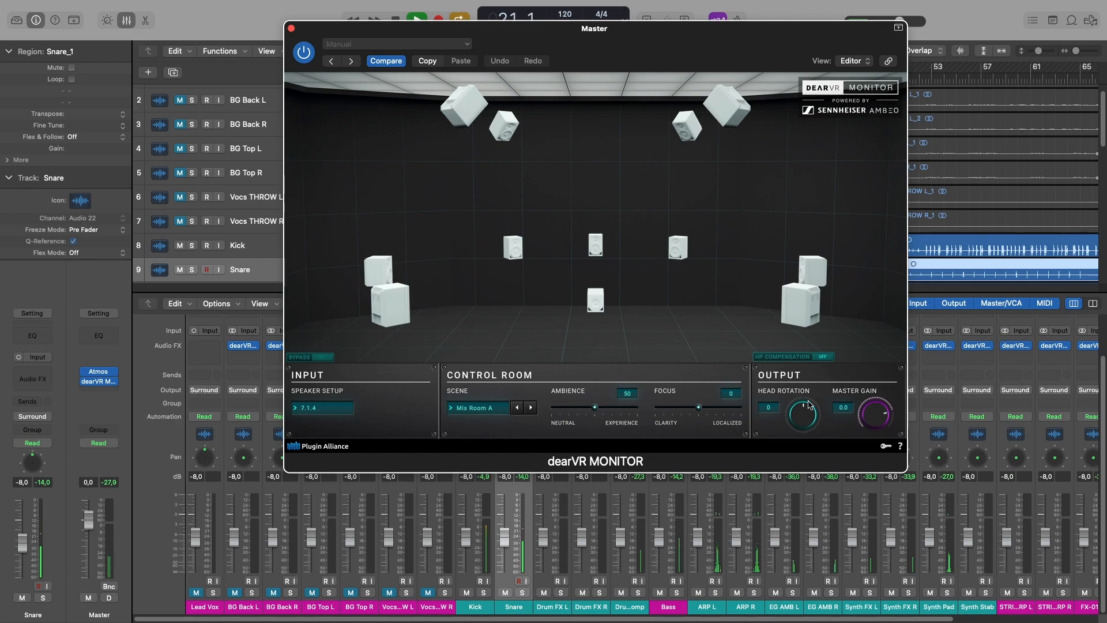
drag(804, 419, 796, 305)
drag(802, 415, 808, 385)
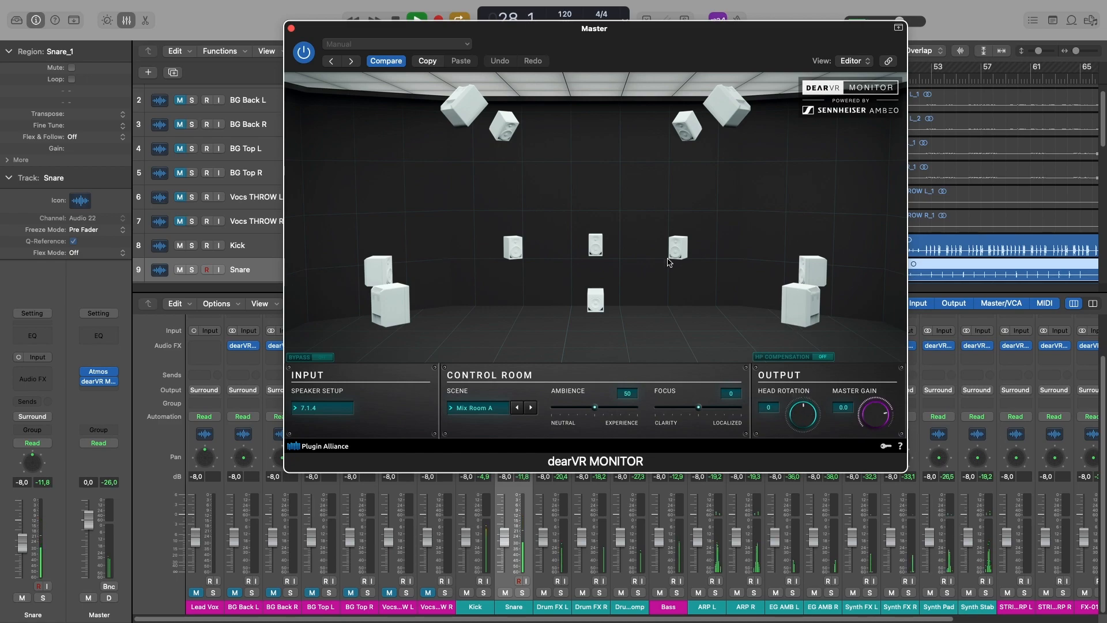
Close dearVR MONITOR and review the surround bed and 3D objects list in the master's Dolby Atmos plug-in.
click(291, 29)
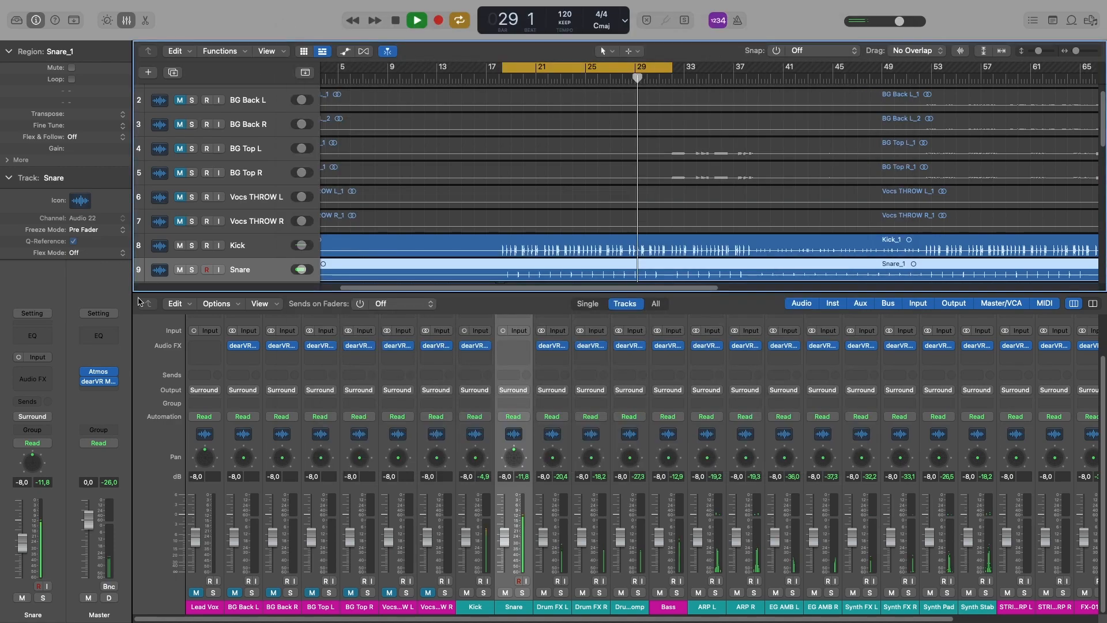
click(99, 373)
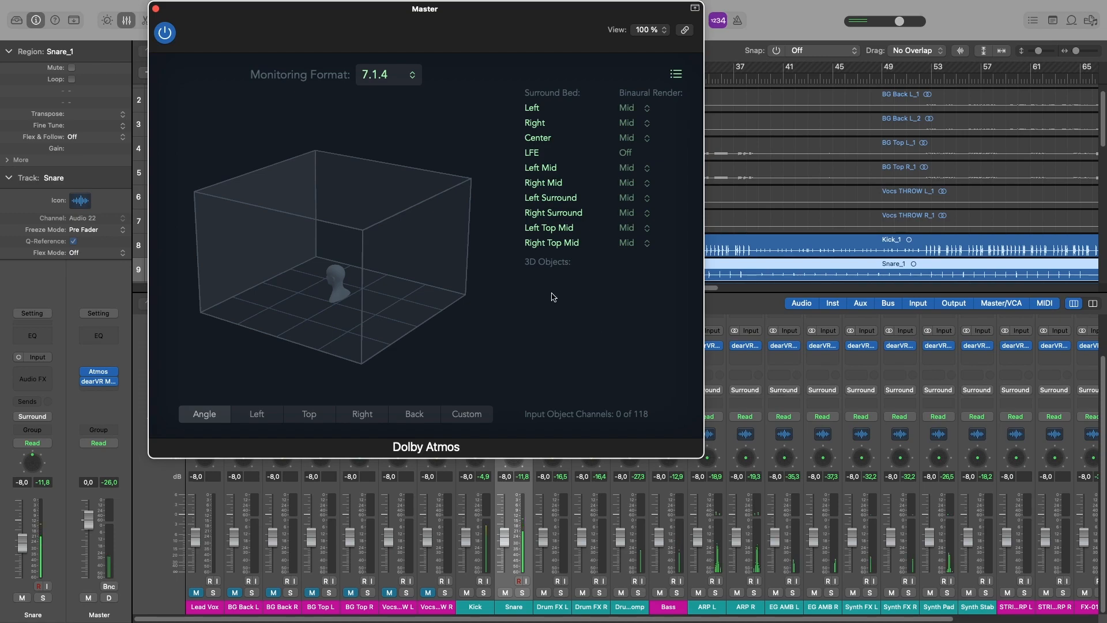
click(156, 10)
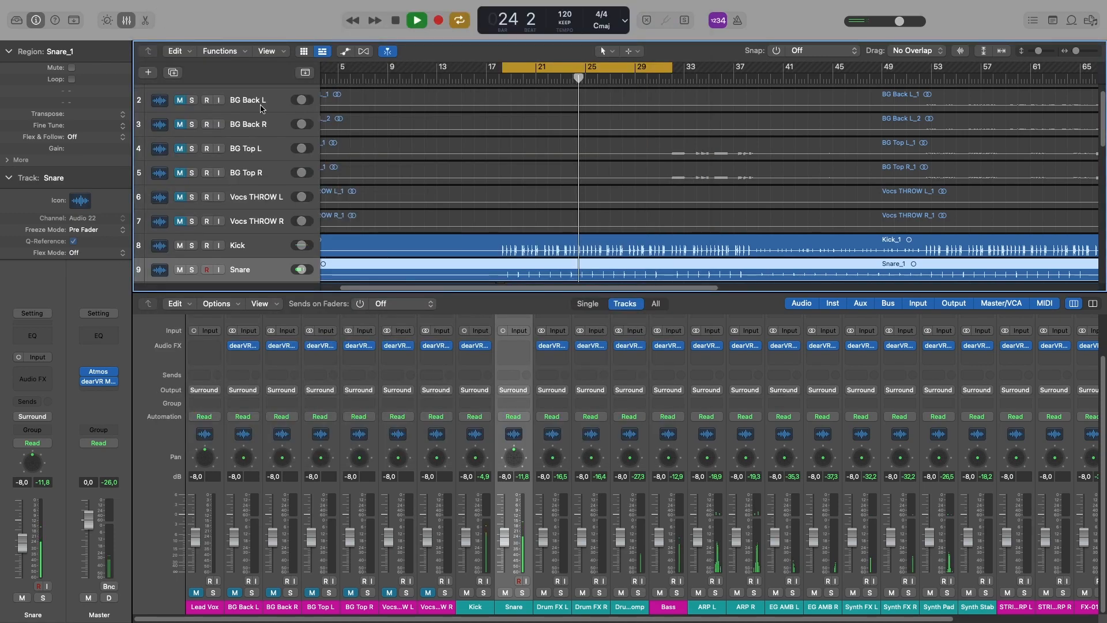
Insert dearVR pro as Mono->7.1.2 on the Snare channel and set its output format to 7.1.2.
click(521, 345)
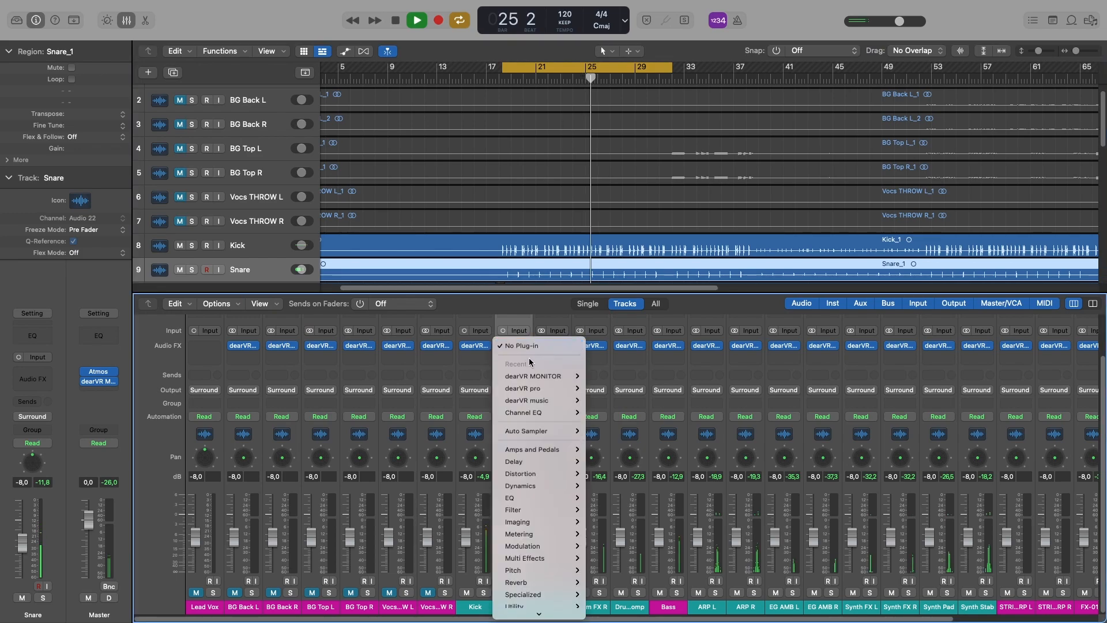
mouse_move(542, 388)
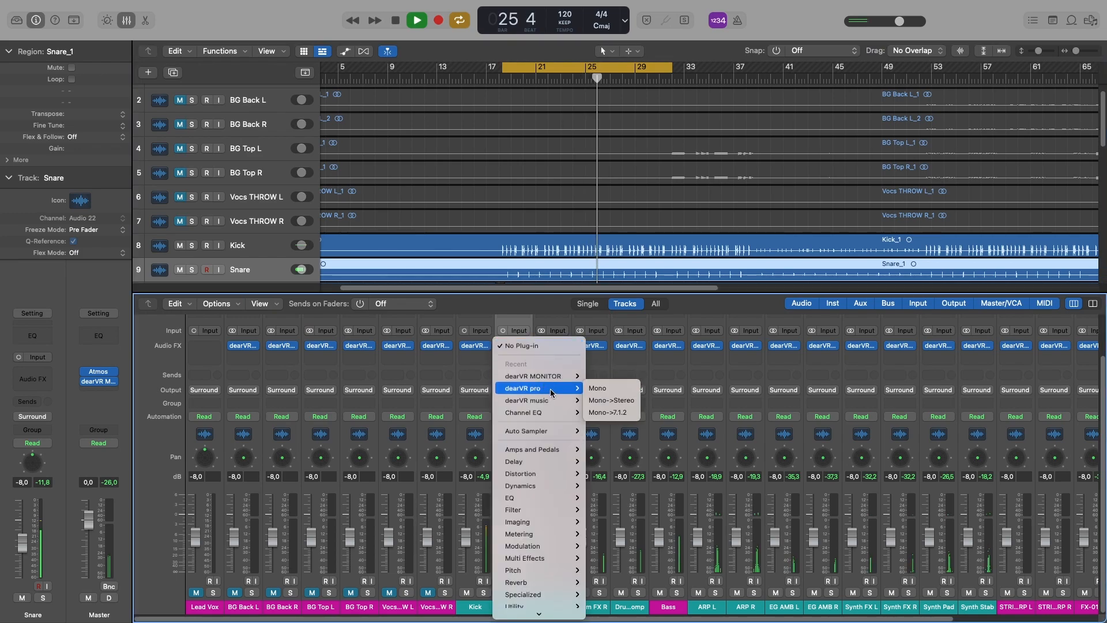
click(623, 414)
drag(623, 154, 579, 65)
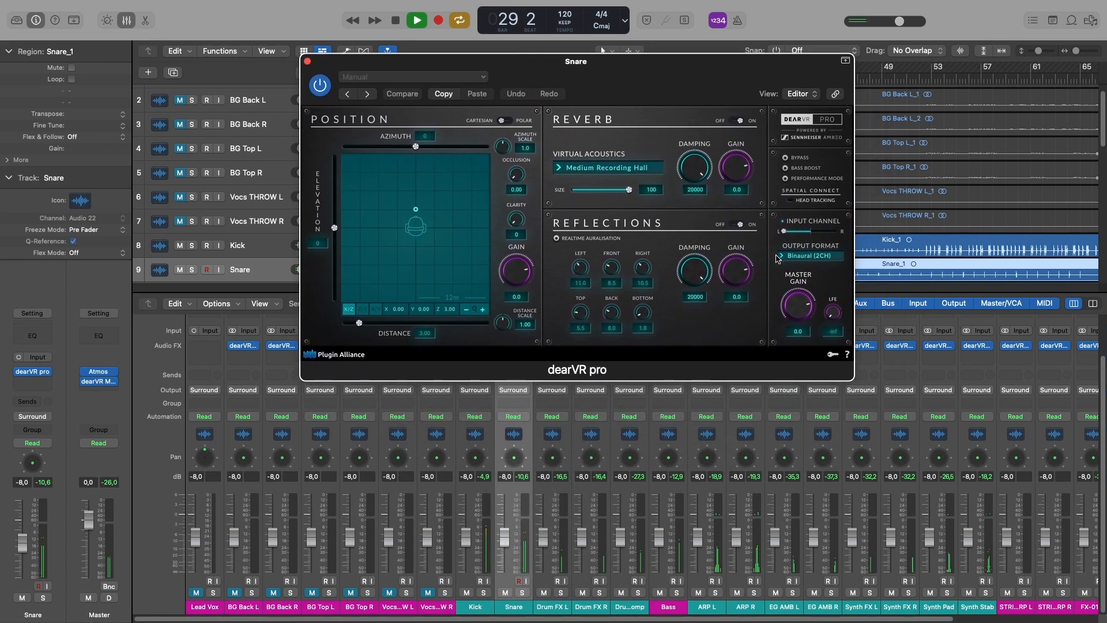
click(810, 256)
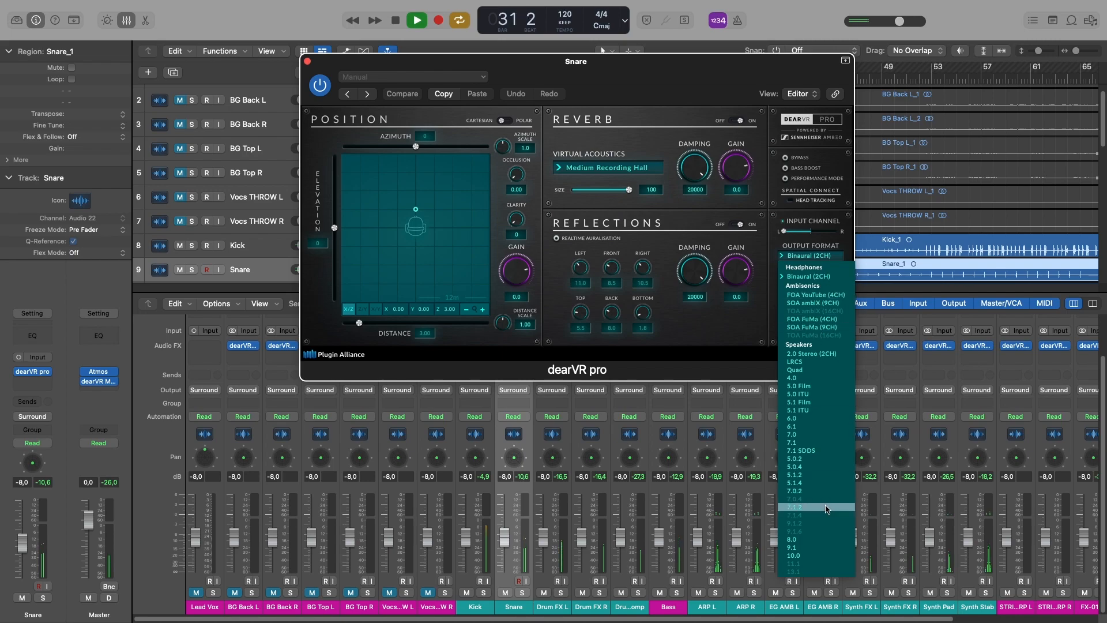
click(799, 507)
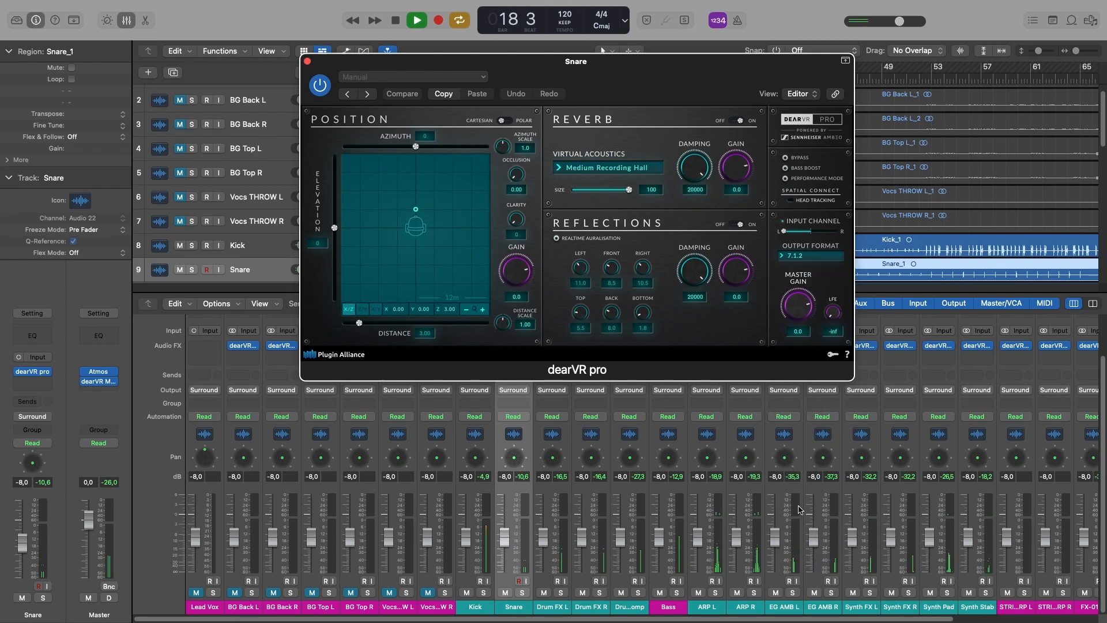
Switch dearVR pro's position control to Polar and move the snare to azimuth 90 and elevation 90.
click(504, 121)
drag(416, 147, 451, 158)
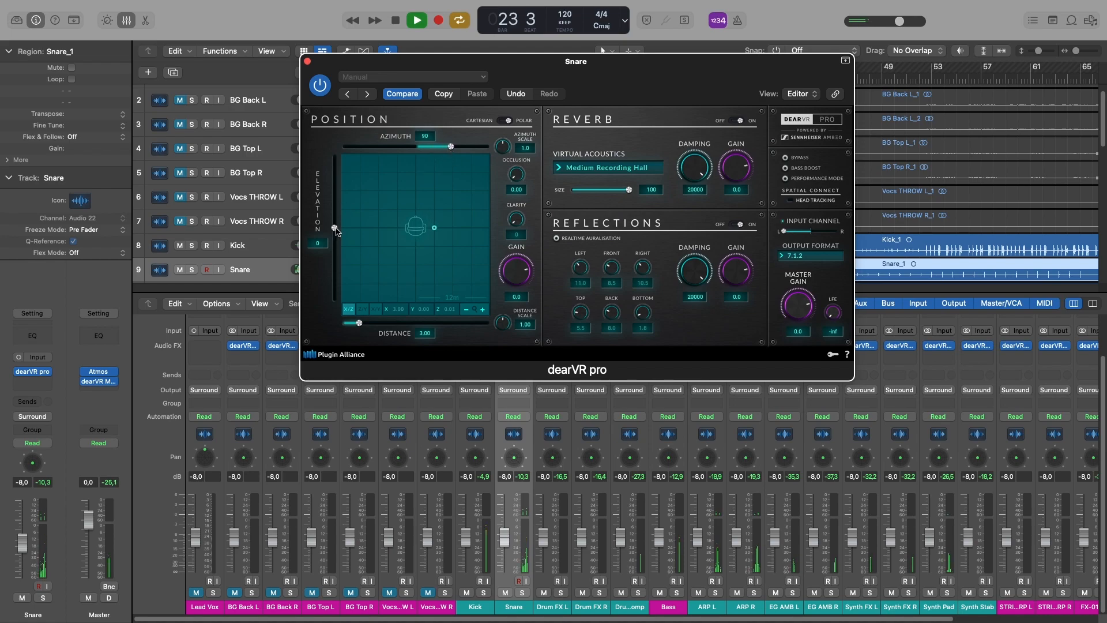
drag(337, 223, 333, 167)
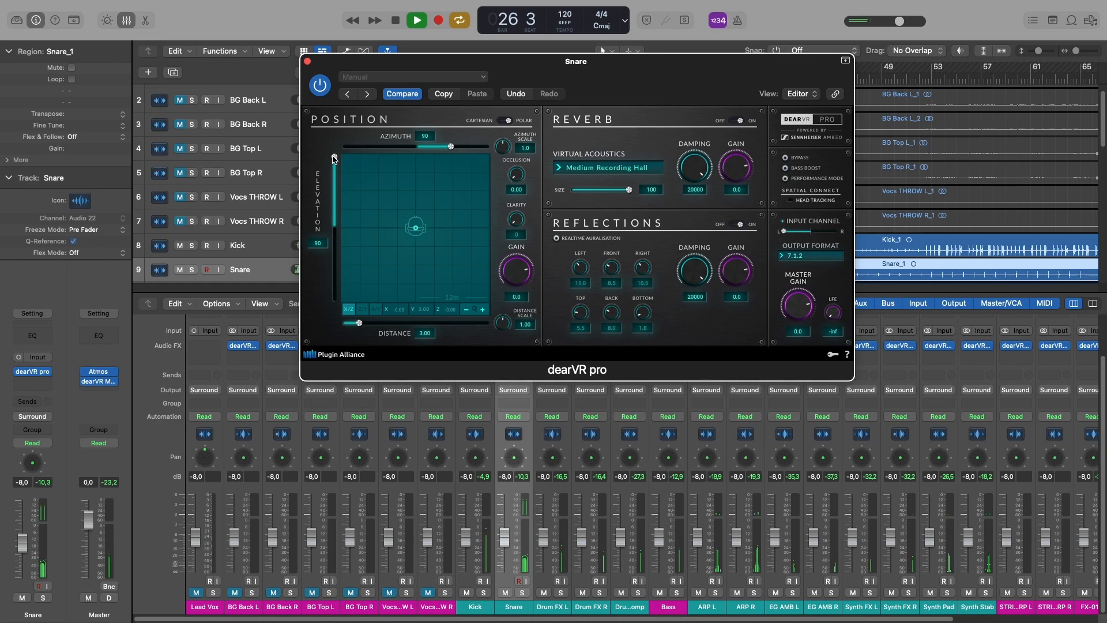
Set the snare's elevation and azimuth to 0 in dearVR pro and close the plug-in window.
drag(335, 163, 336, 227)
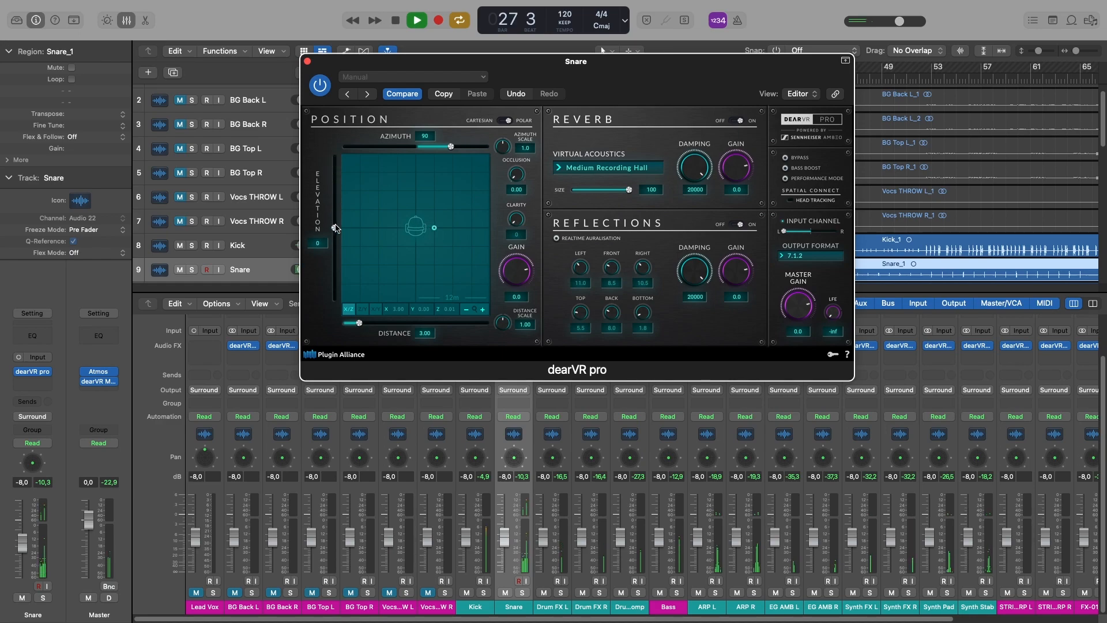
drag(451, 147, 415, 148)
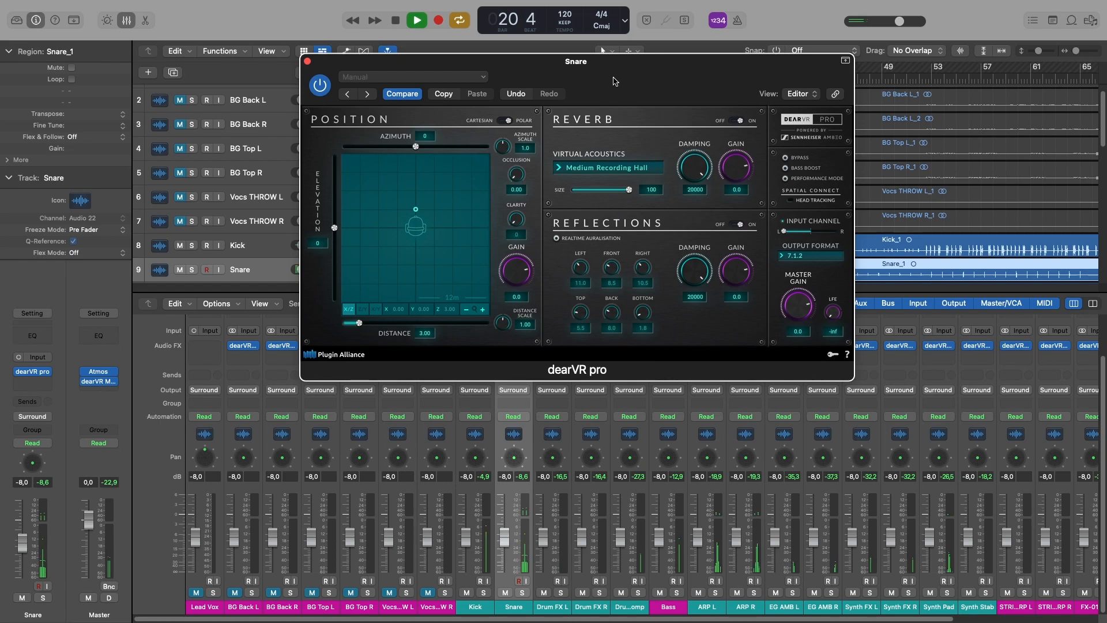
click(307, 62)
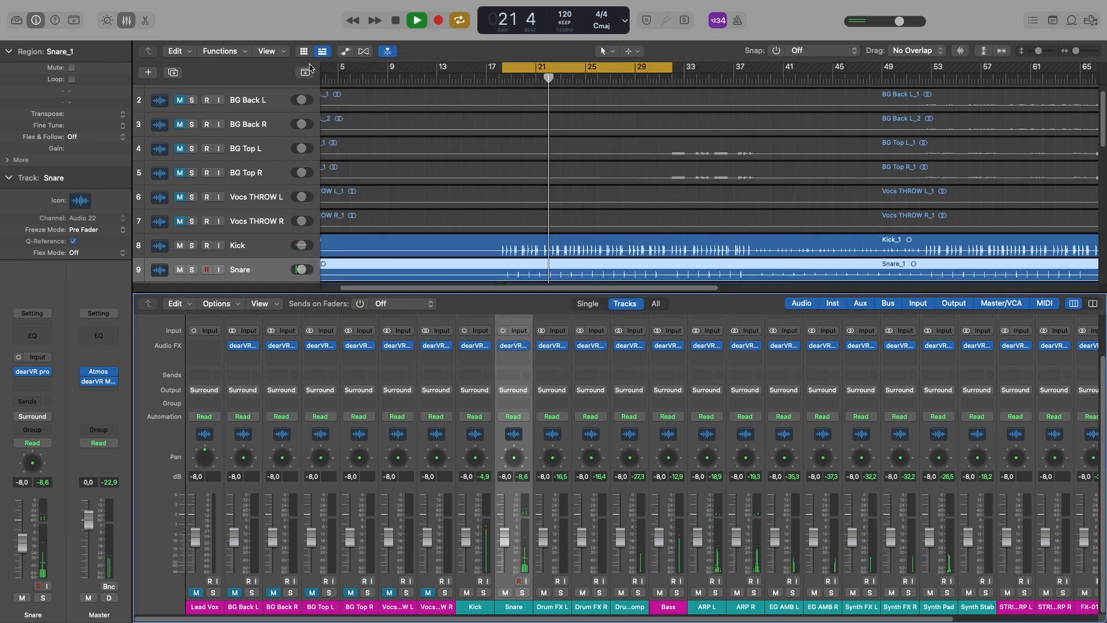
Unmute the lead and background vocal tracks and switch the Lead Vox channel's panner to 3D Object Panner.
click(437, 612)
click(197, 609)
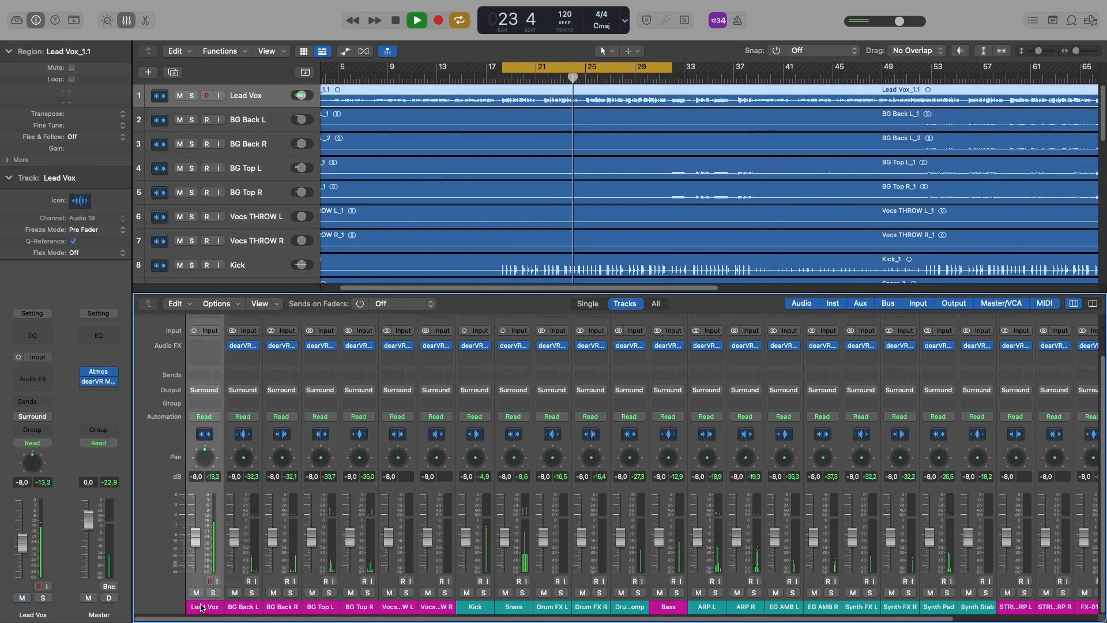
right_click(203, 459)
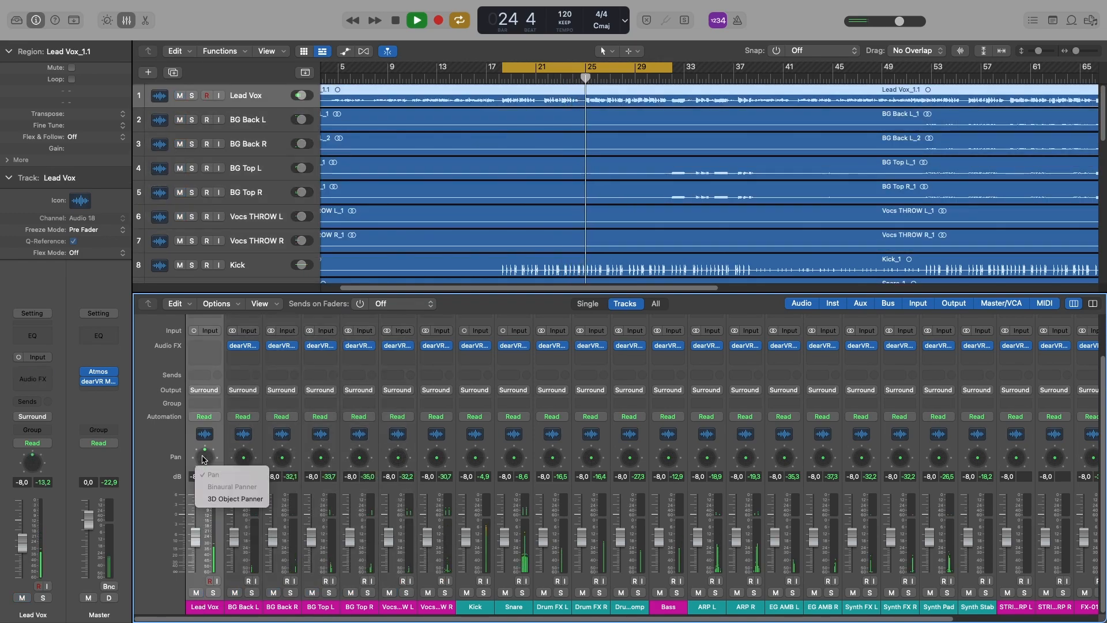
click(222, 499)
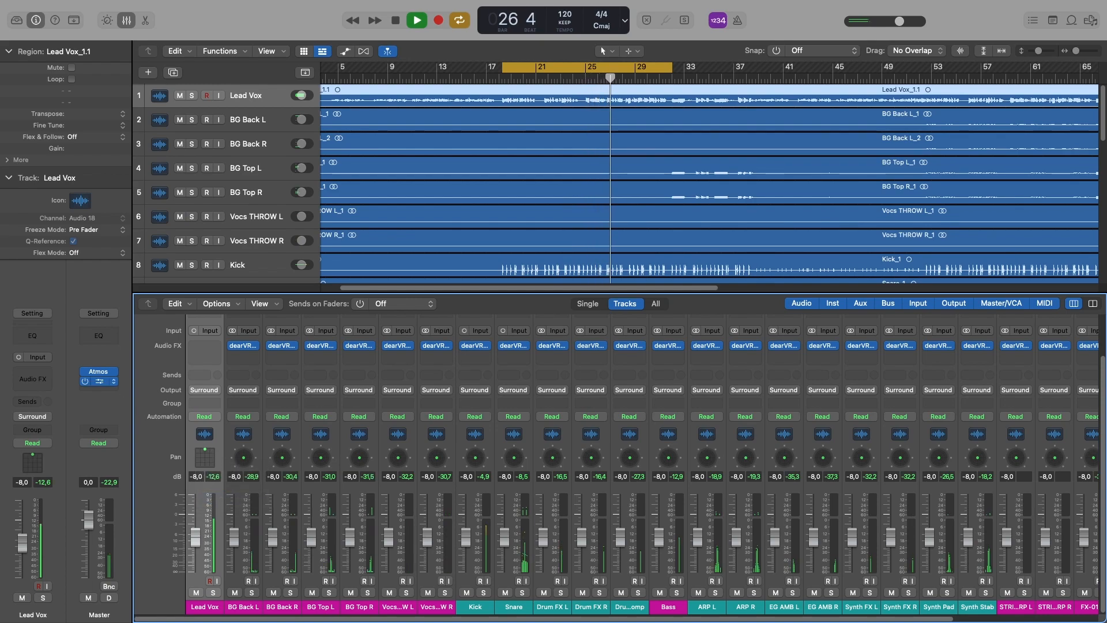
Examine the Lead Vox object in the master's Dolby Atmos plug-in, and close the plug-in window.
click(101, 373)
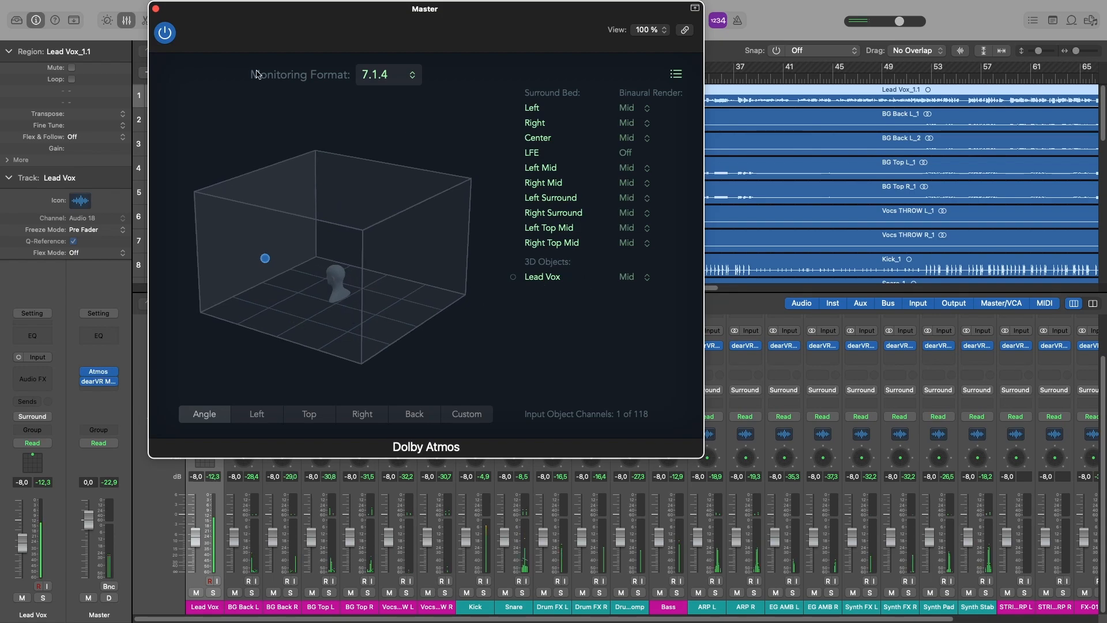
click(156, 9)
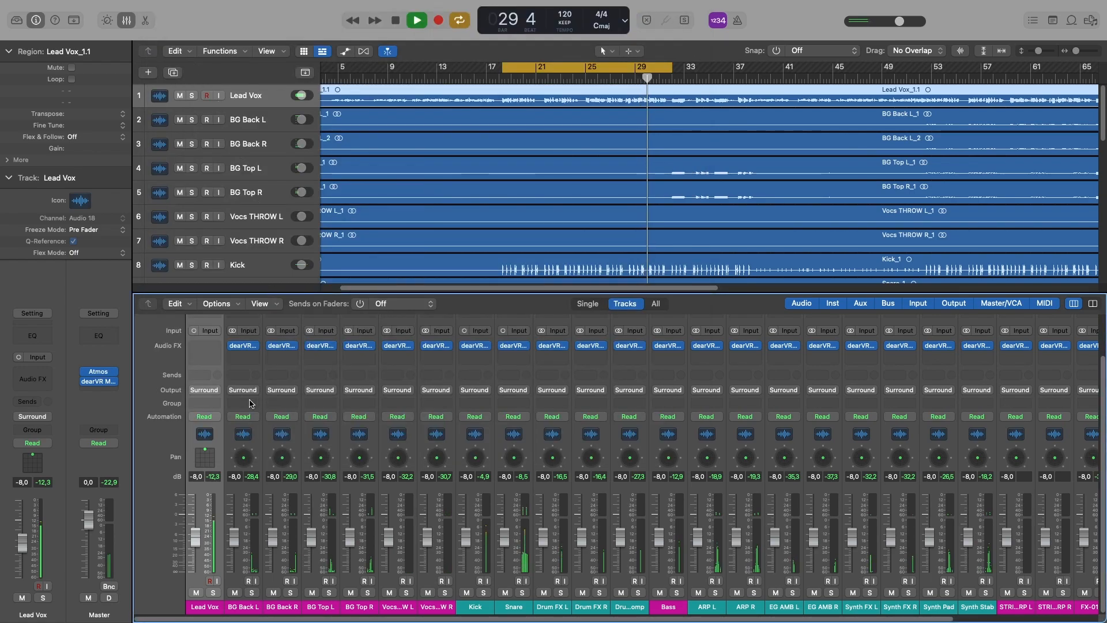
Add a send from the Lead Vox channel to Bus 1 (DearVR Reverb Send) and raise its send level.
click(203, 373)
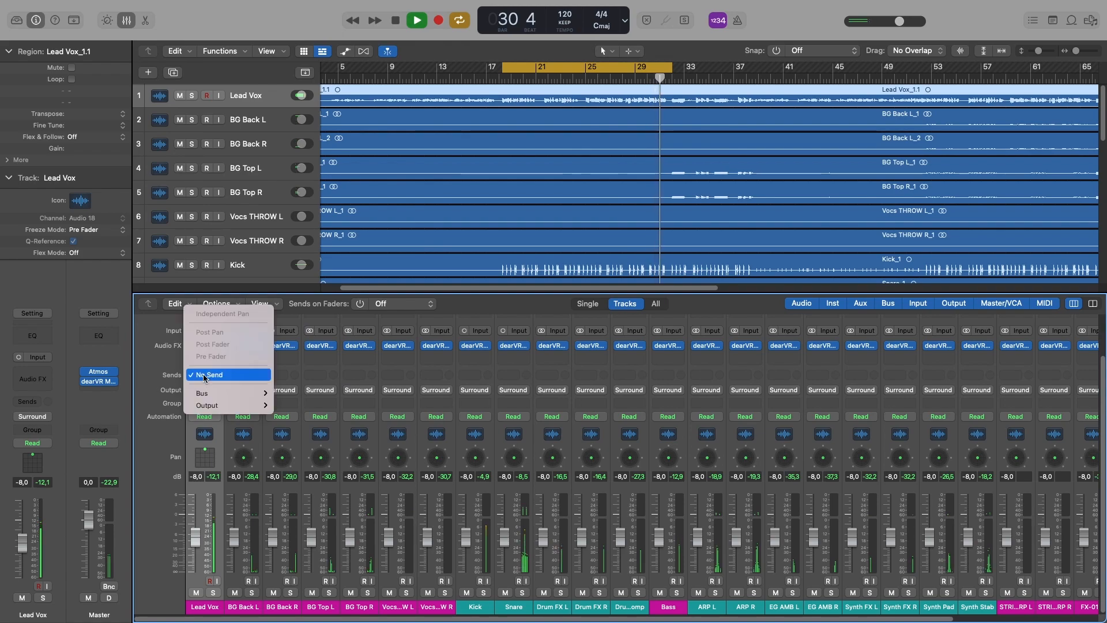
mouse_move(221, 393)
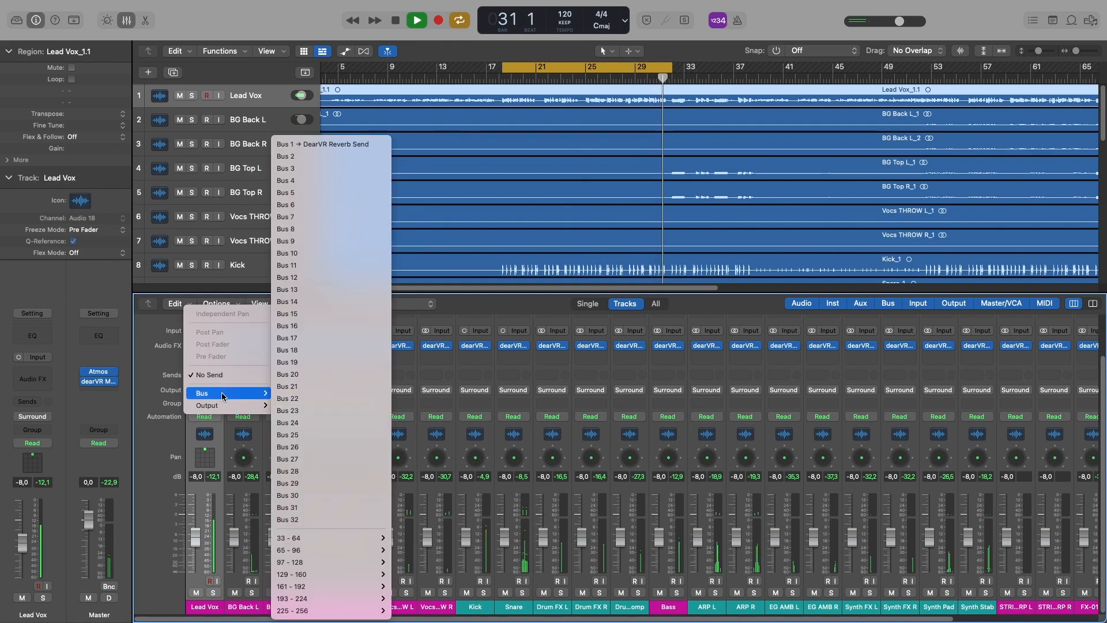
click(348, 143)
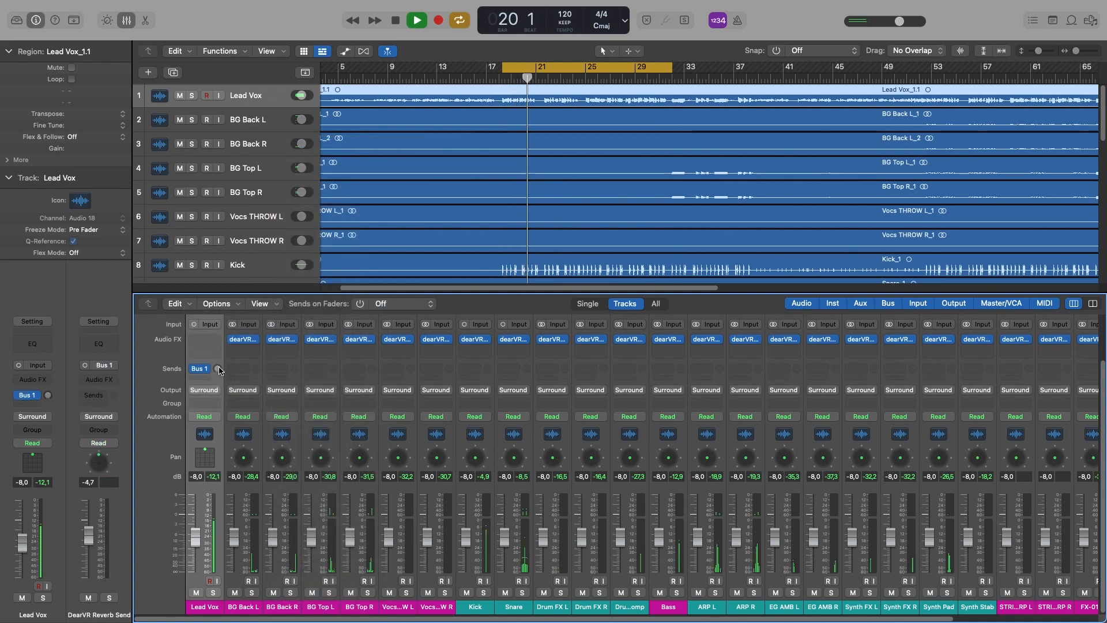
drag(217, 368, 219, 292)
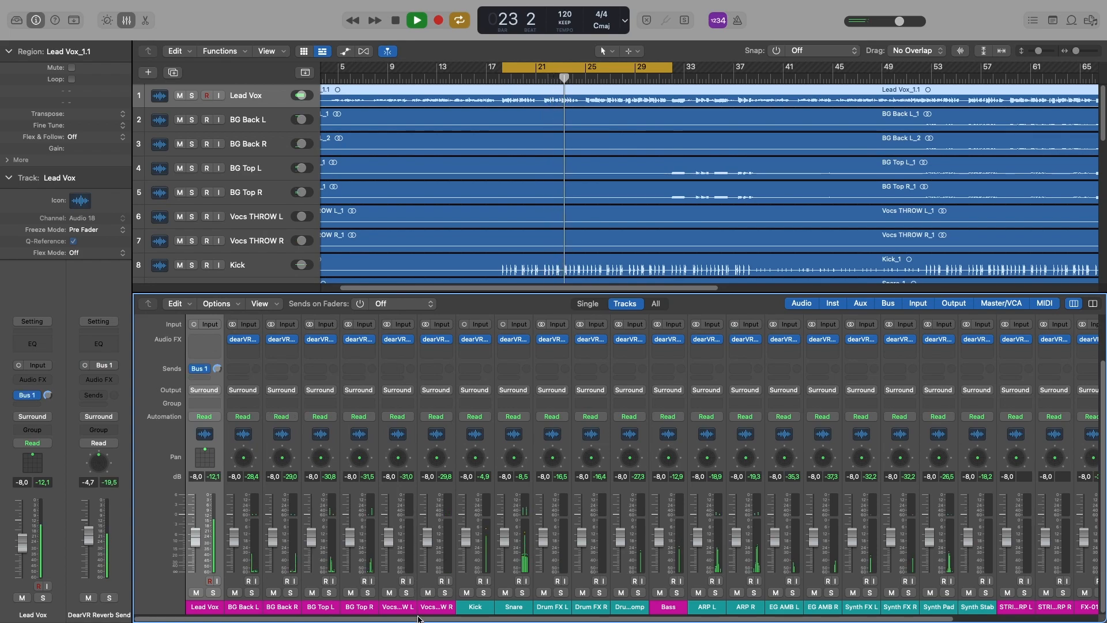
Insert dearVR pro as Mono->7.1.2 on the DearVR Reverb Send channel.
drag(419, 618, 562, 619)
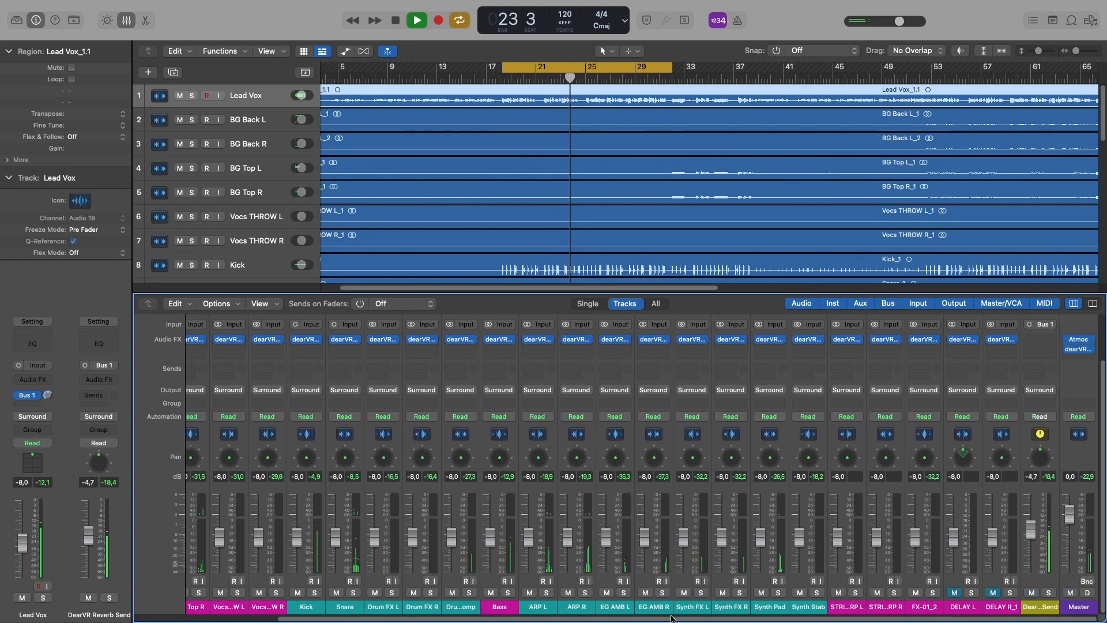
click(1051, 341)
mouse_move(1043, 369)
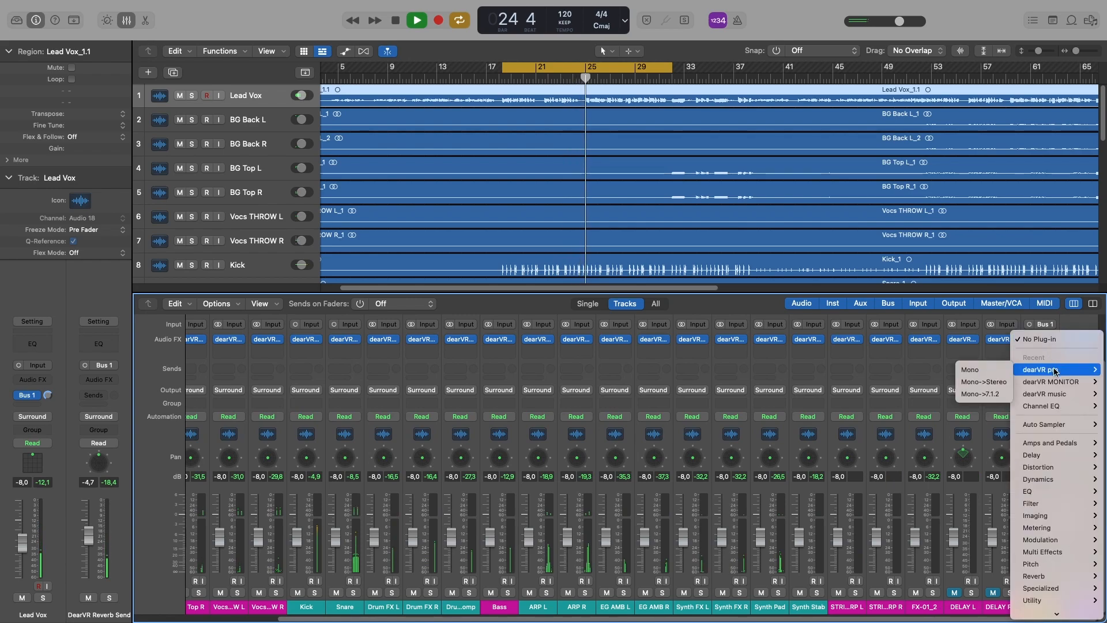
click(976, 395)
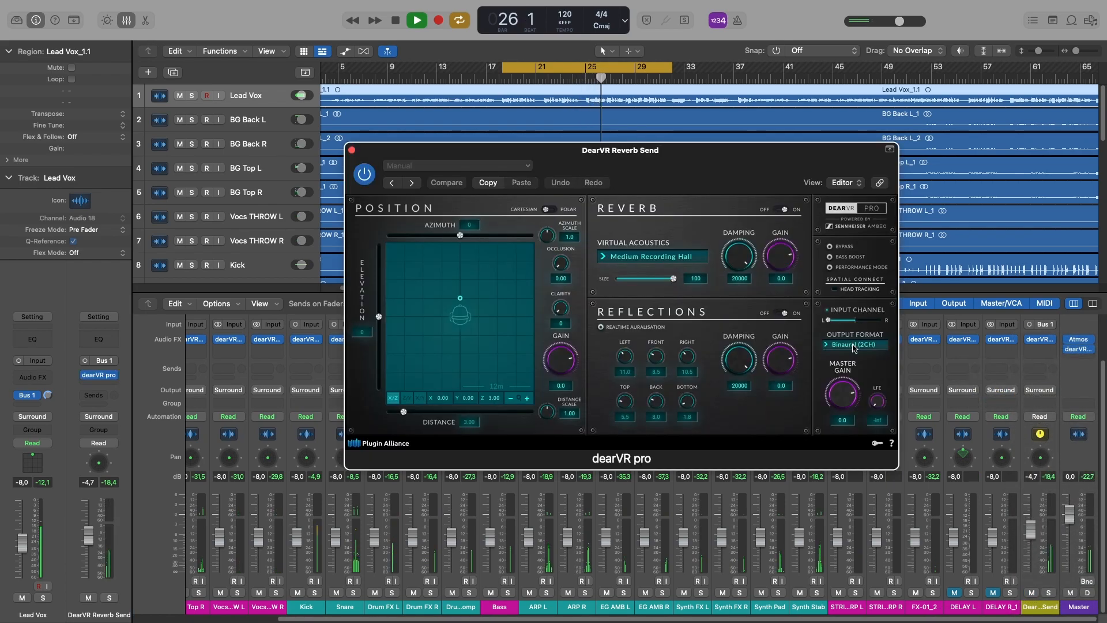
Set dearVR pro's output format to 7.1.2 and lower the gain in its Position section to -96.0.
click(854, 344)
click(839, 269)
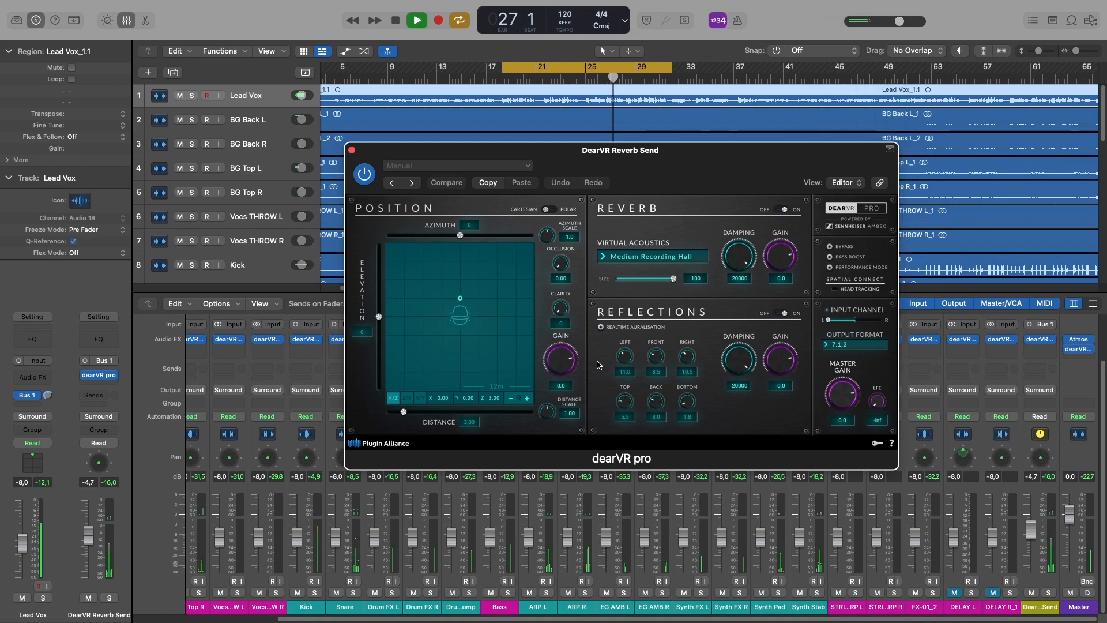
drag(564, 360, 563, 453)
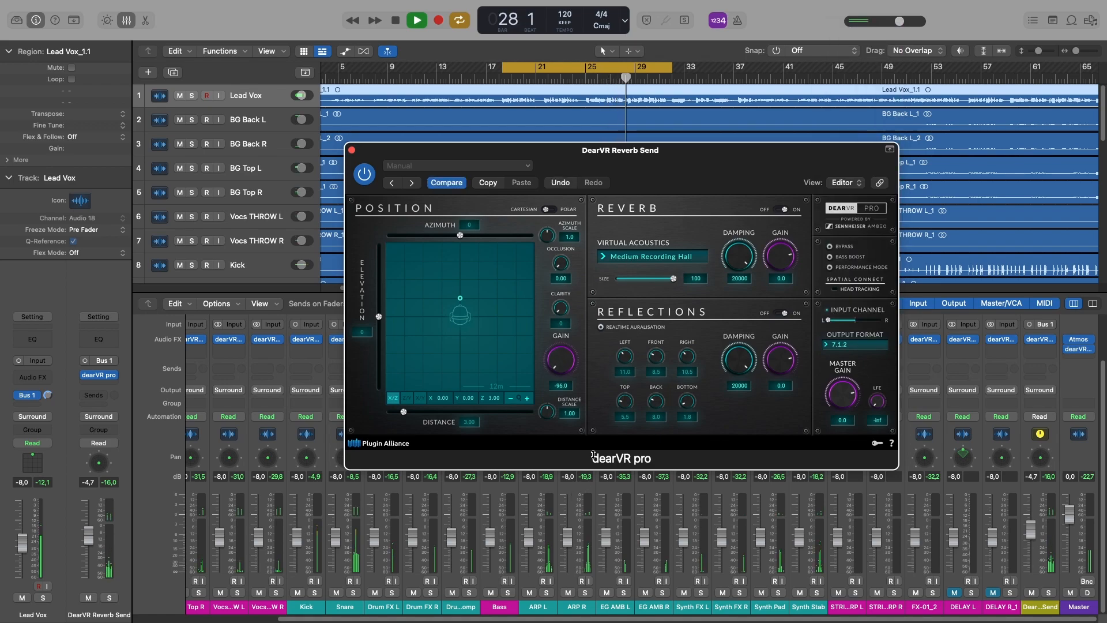
Try the Church and Cathedral virtual acoustics for the reverb in dearVR pro.
click(645, 257)
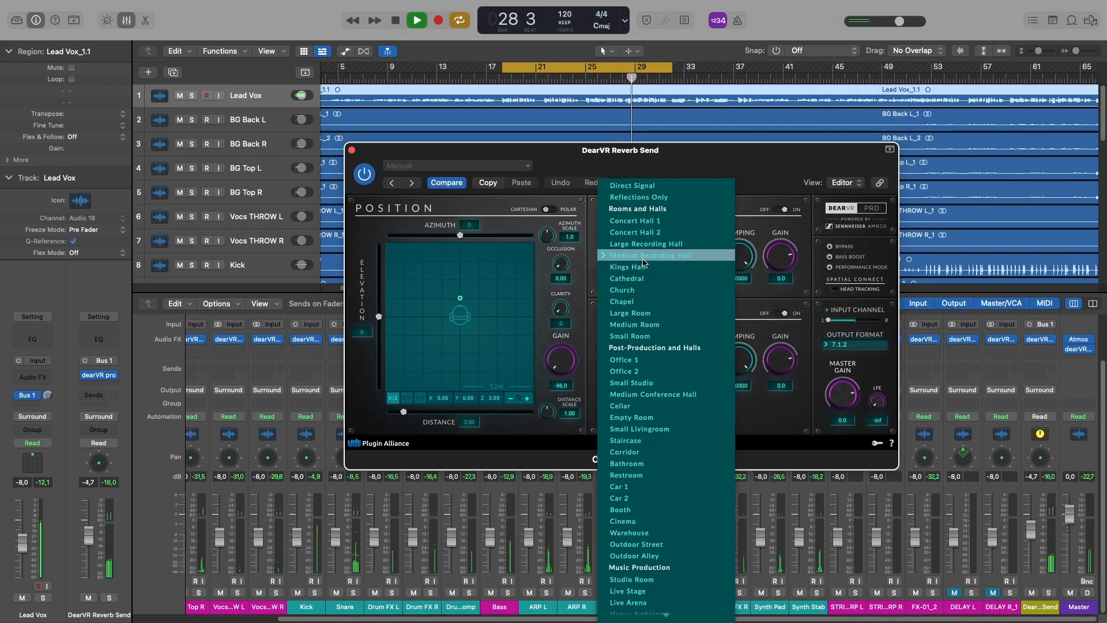
click(644, 290)
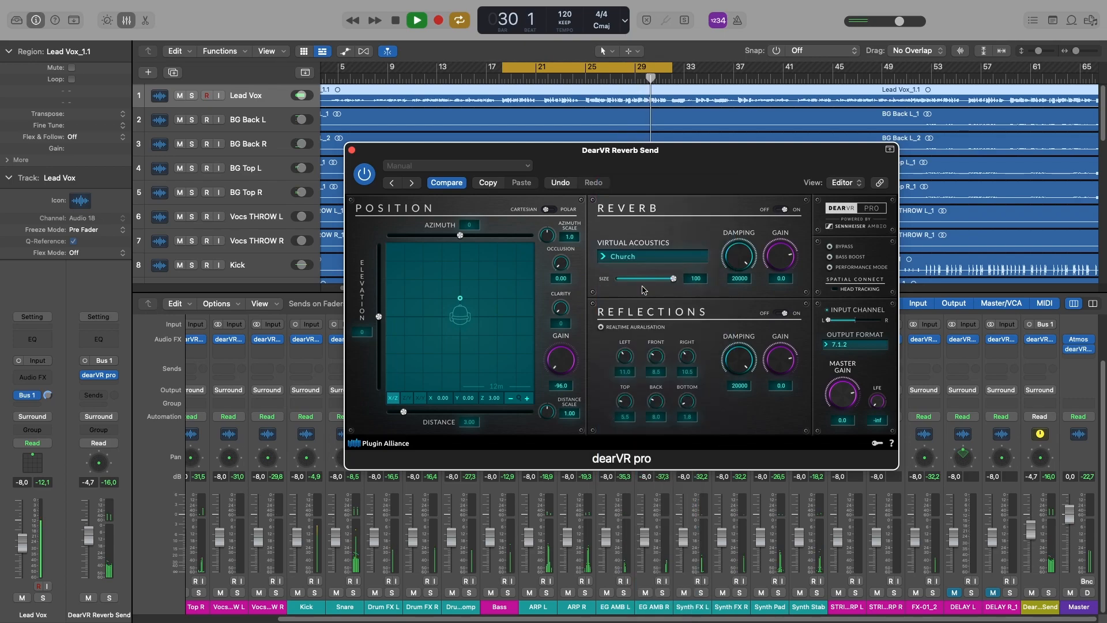
click(638, 263)
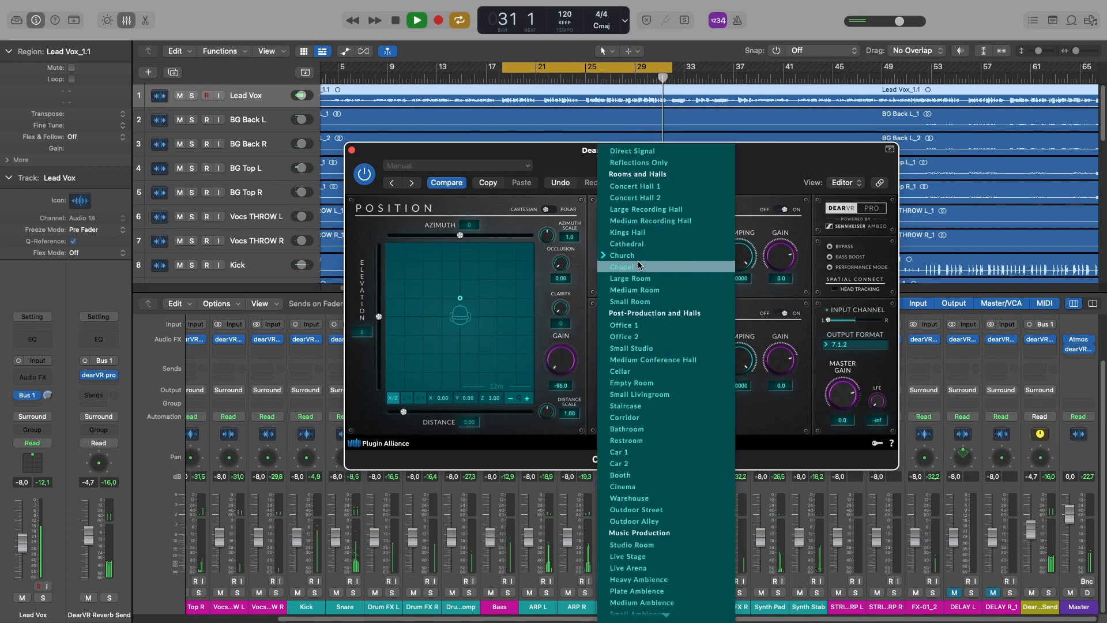
click(634, 248)
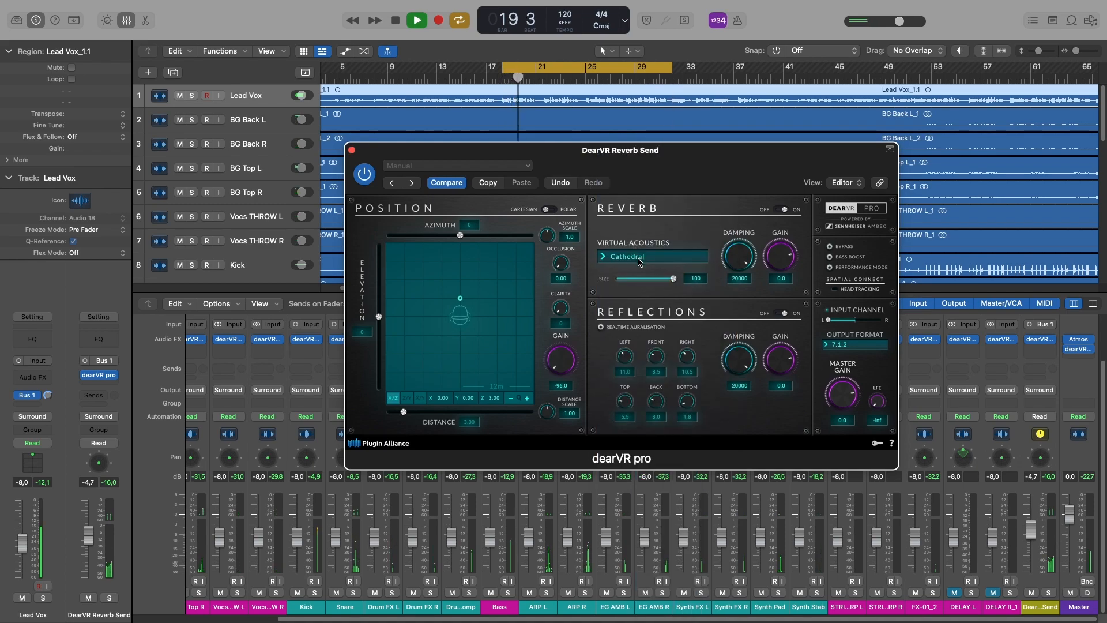
Set the reverb's virtual acoustics to Kings Hall and close the dearVR pro window.
click(638, 256)
click(632, 245)
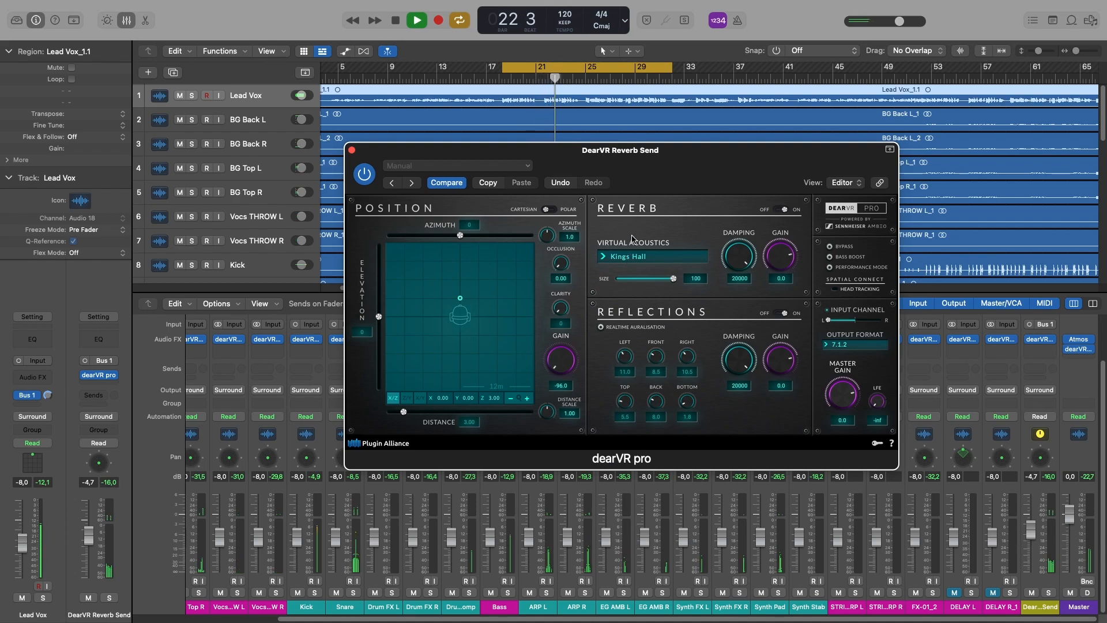
click(351, 151)
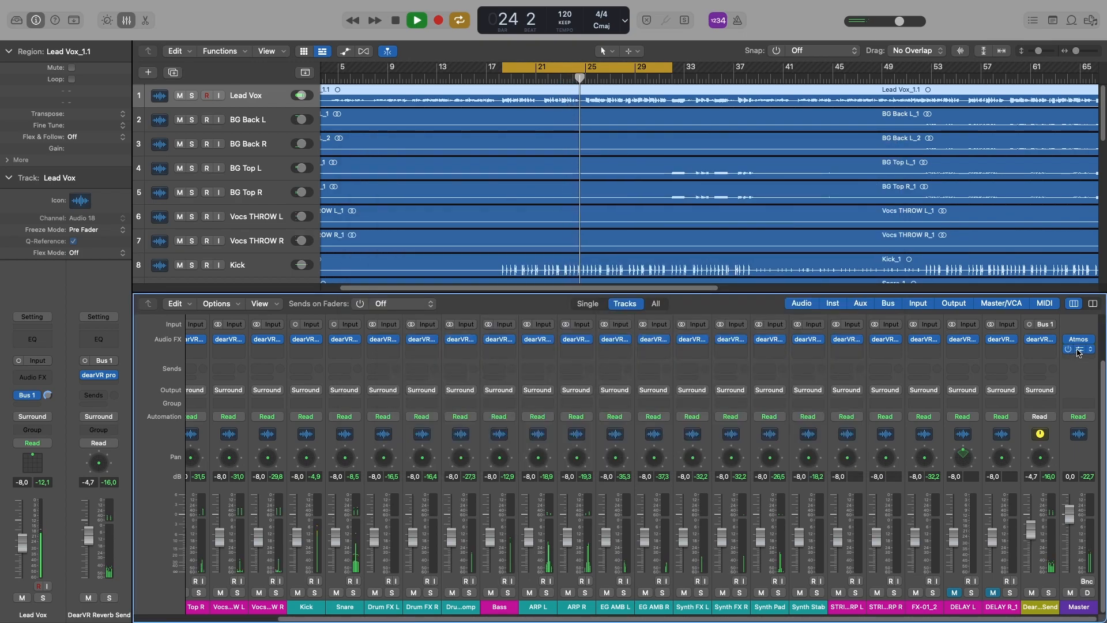
Audition the Cinema, Home Theater and Car scenes in the master's dearVR MONITOR, and return to Mix Room A.
click(1078, 349)
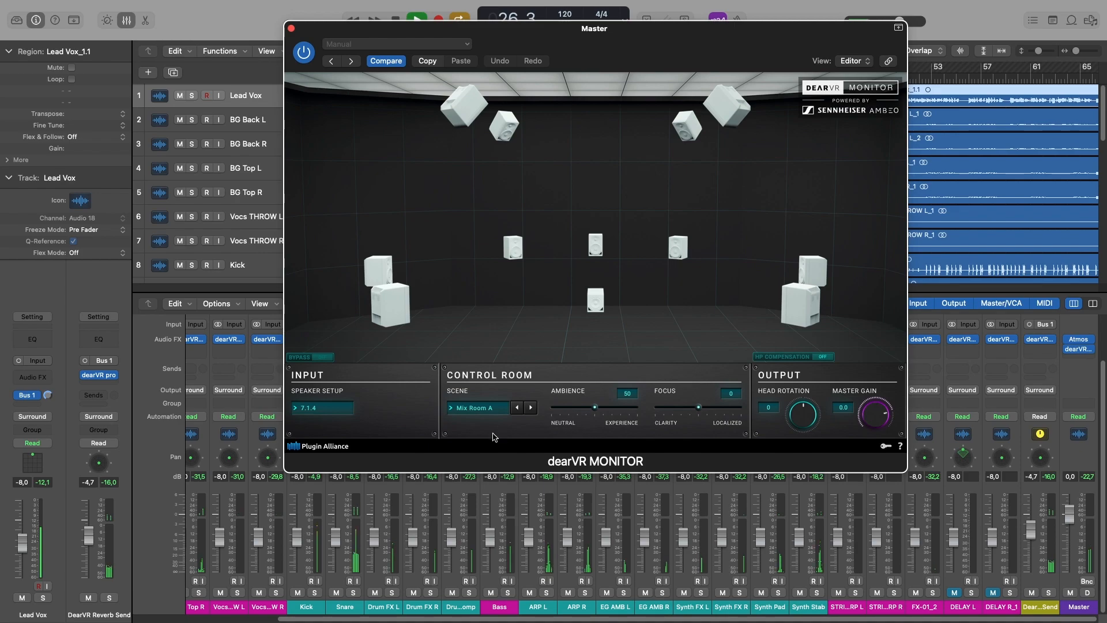
click(488, 409)
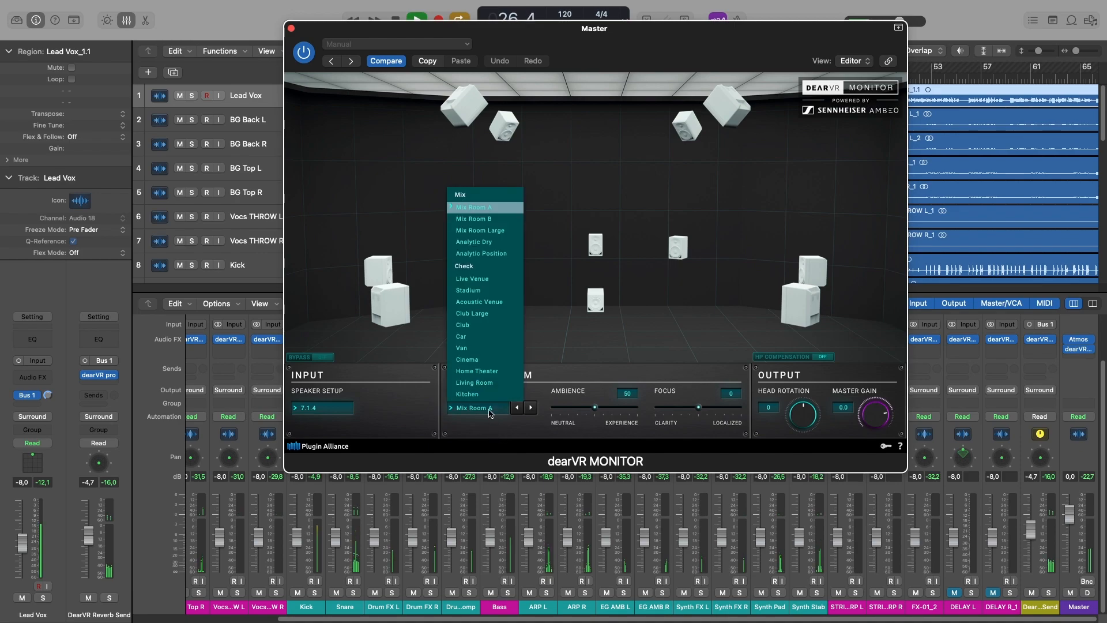
click(468, 359)
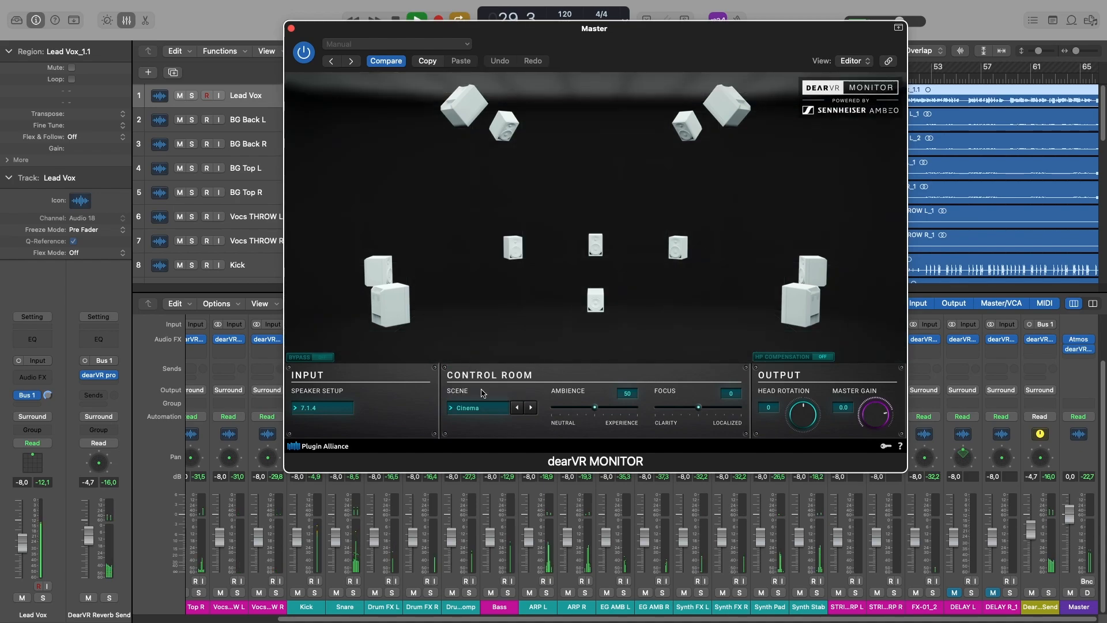
click(485, 408)
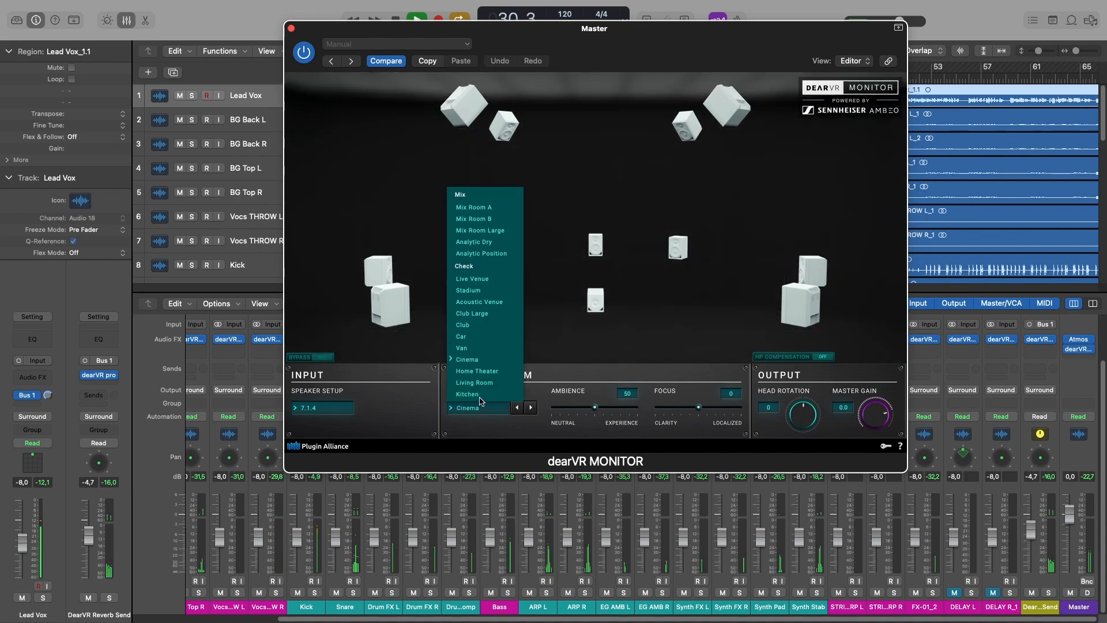
click(469, 376)
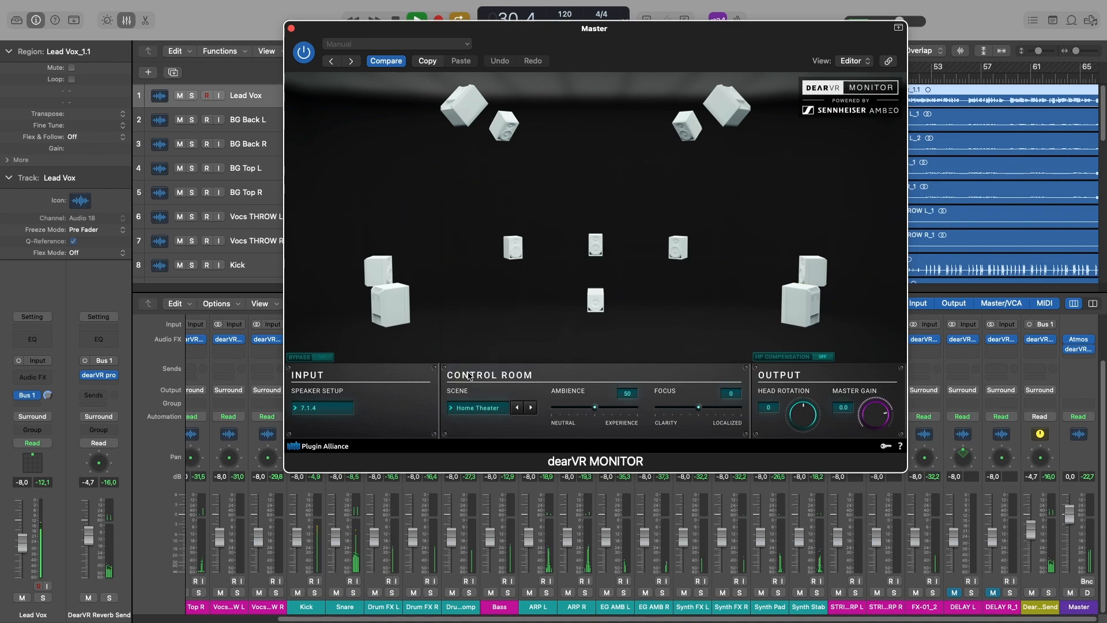
click(482, 408)
click(460, 338)
click(478, 409)
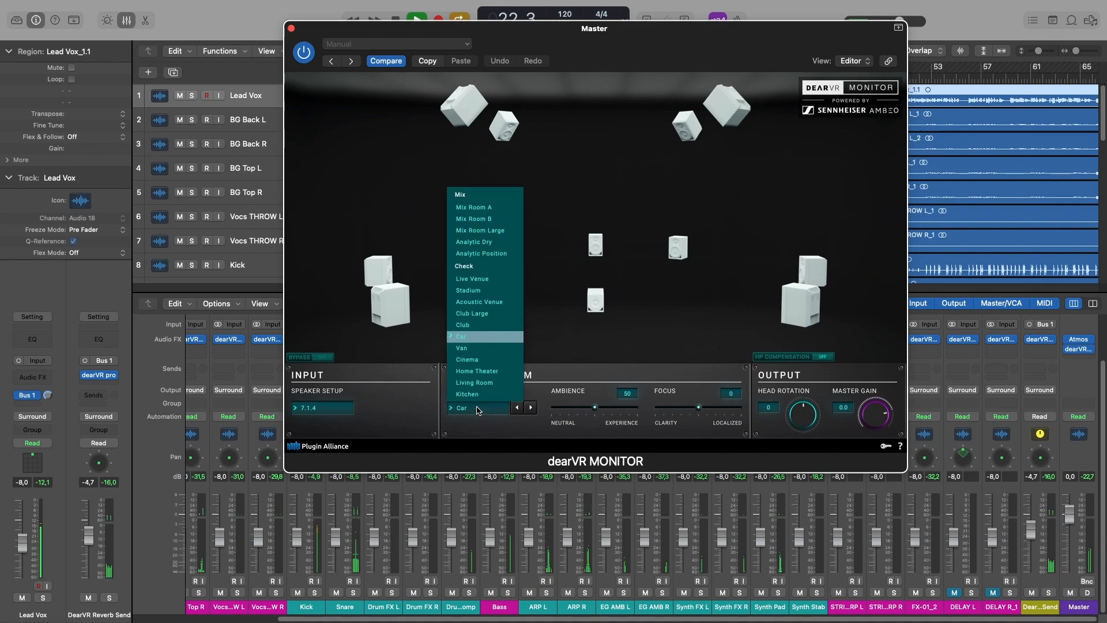
click(465, 209)
Turn on headphone compensation in dearVR MONITOR, look through the headphone models without choosing one, and collapse the compensation settings.
click(816, 357)
click(793, 357)
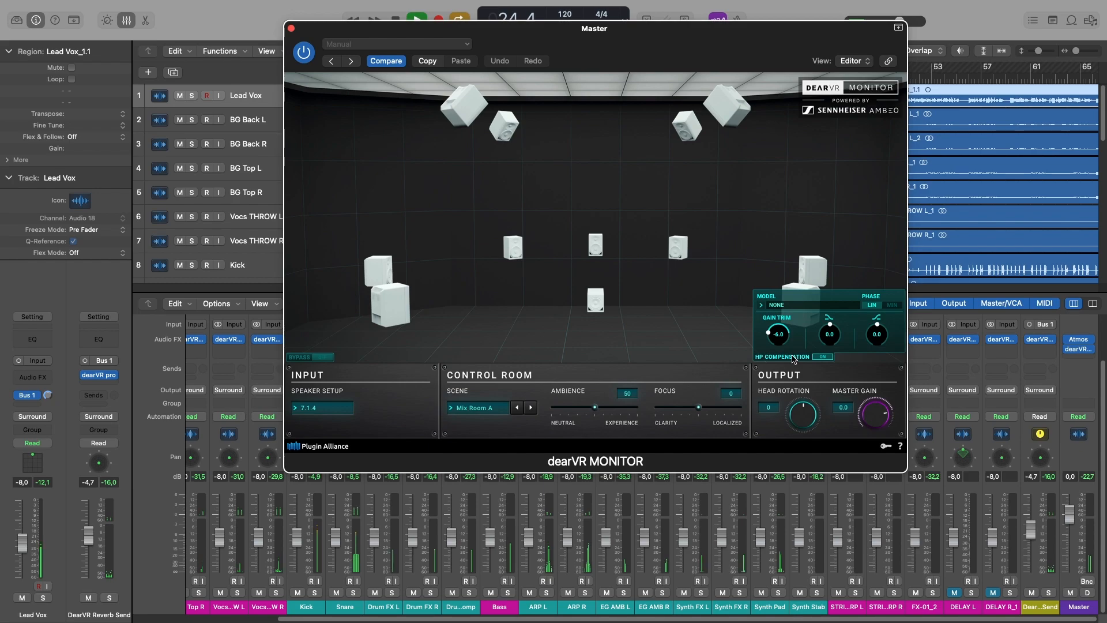
click(777, 305)
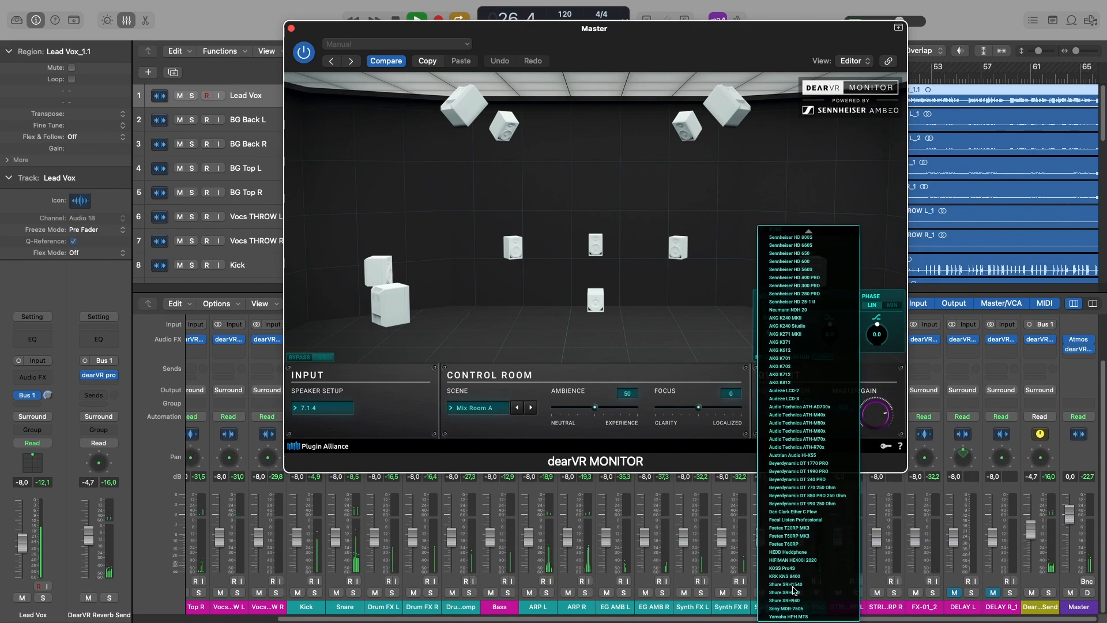
click(759, 215)
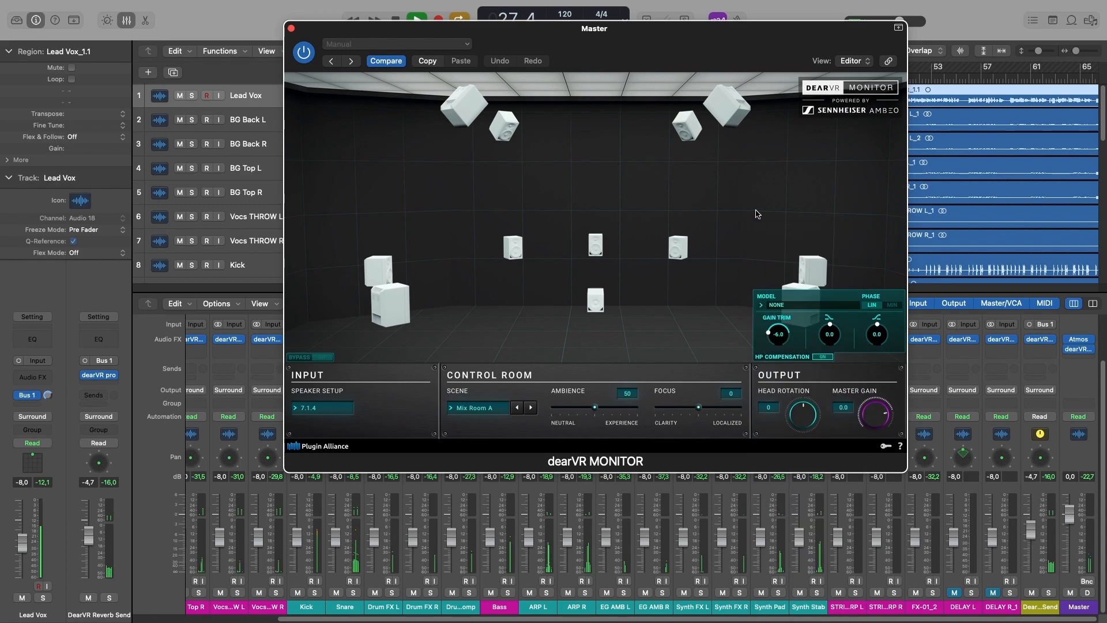
click(785, 359)
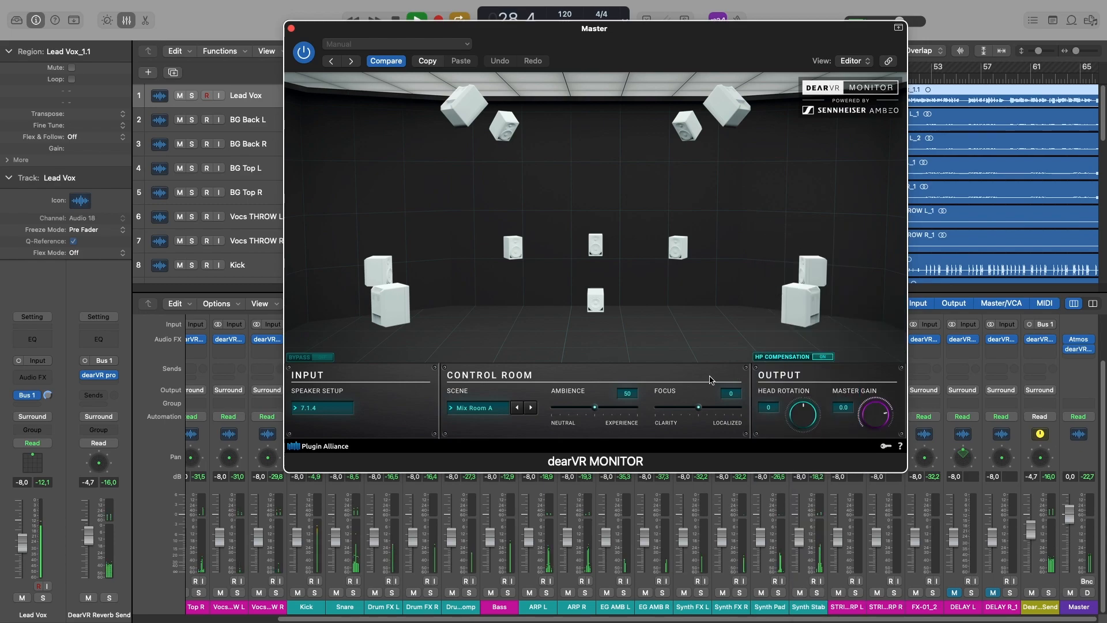